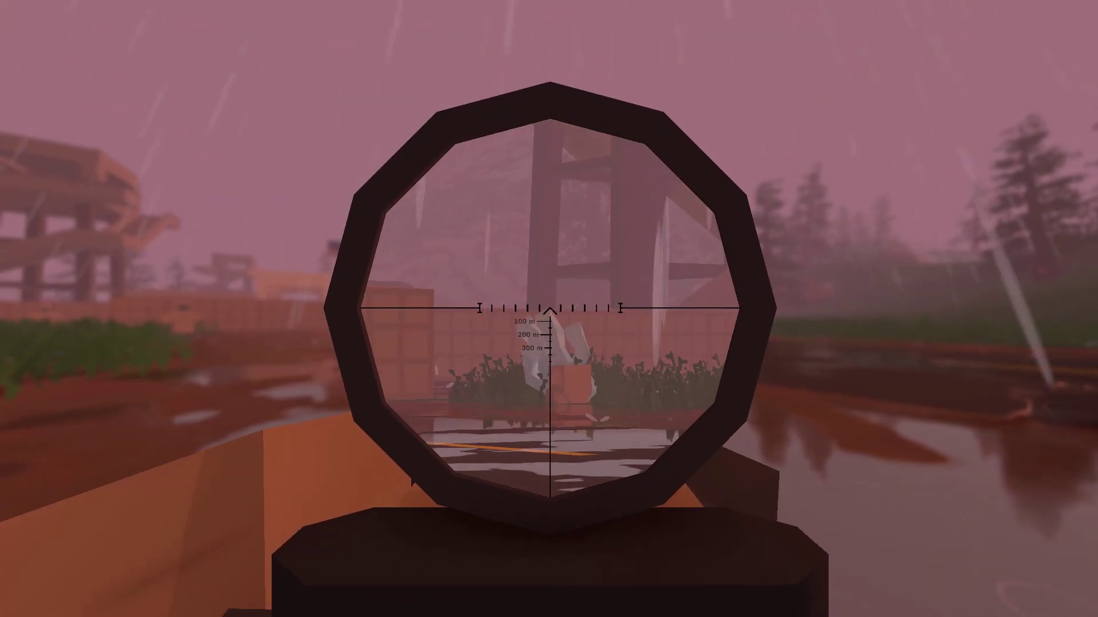
Step: Snipe the zombies through the rifle scope, then bring up Steam's Manage menu for Unturned Dedicated Server
left_click(549, 309)
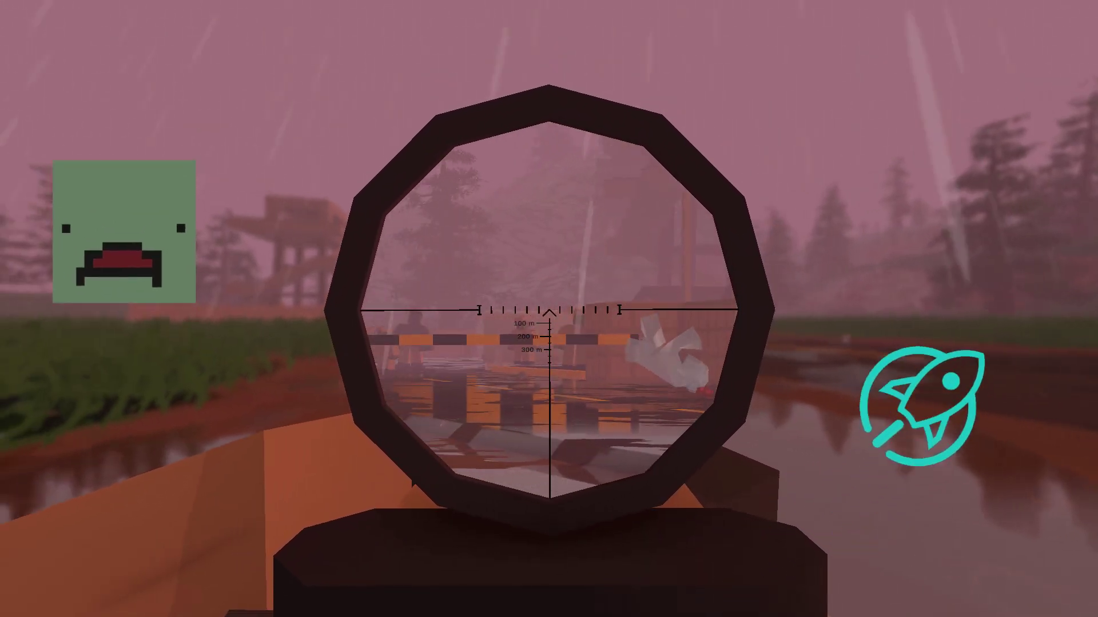
right_click(549, 309)
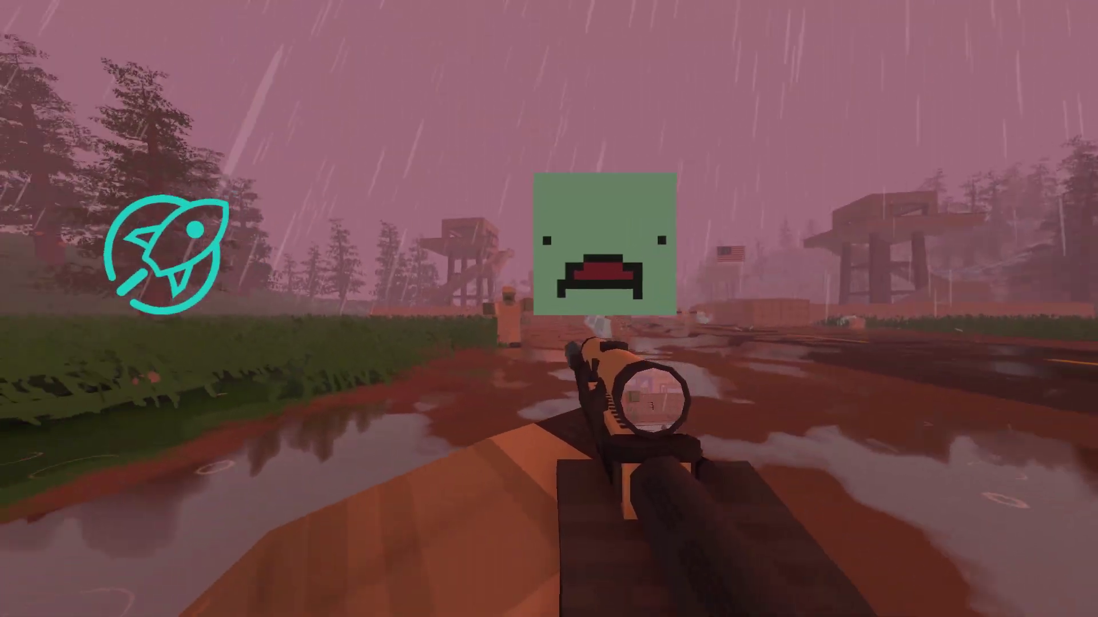
right_click(549, 308)
left_click(549, 309)
right_click(549, 309)
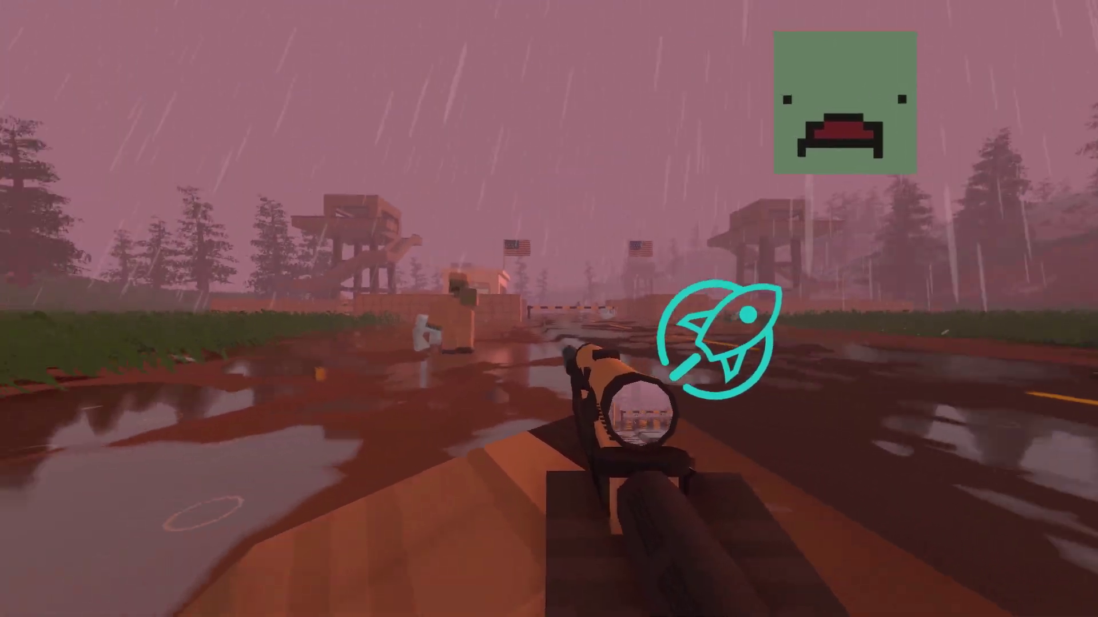
right_click(549, 309)
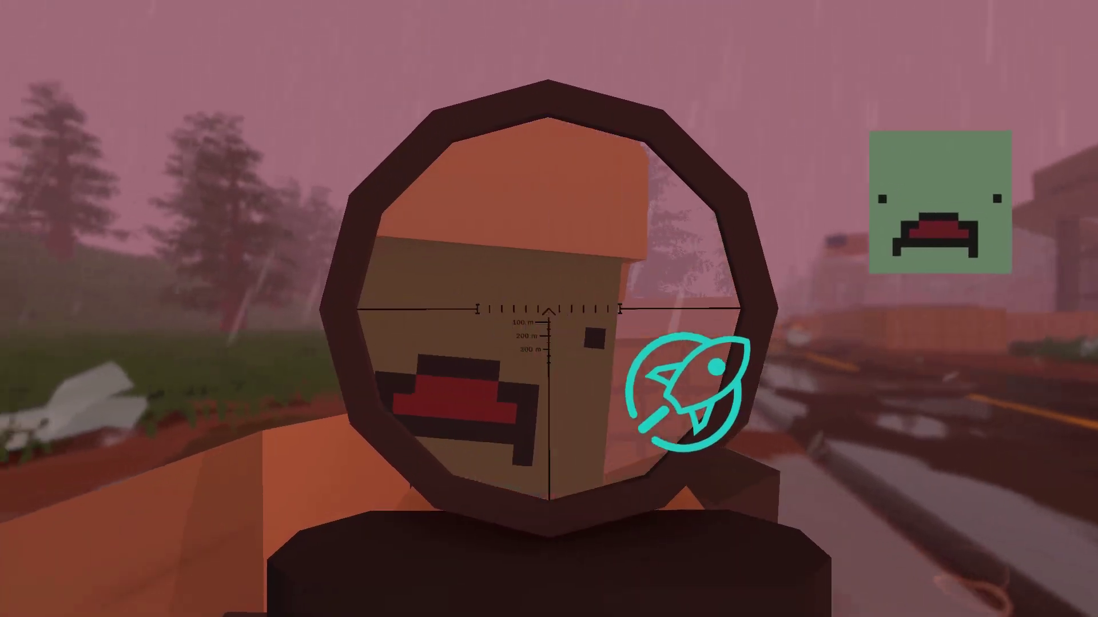
left_click(548, 309)
right_click(549, 309)
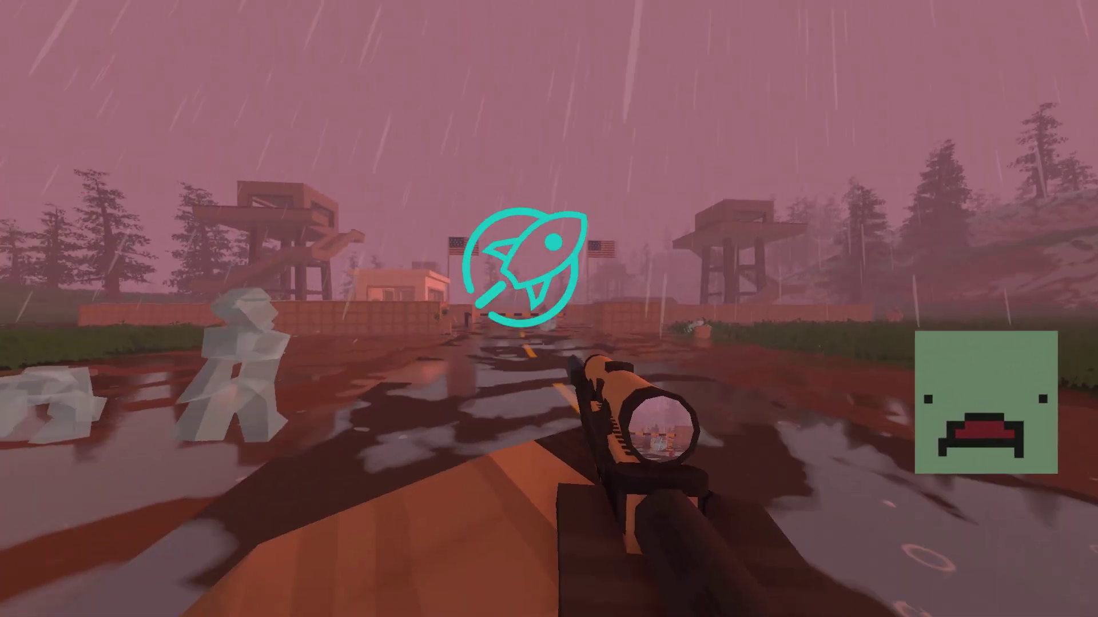
right_click(549, 309)
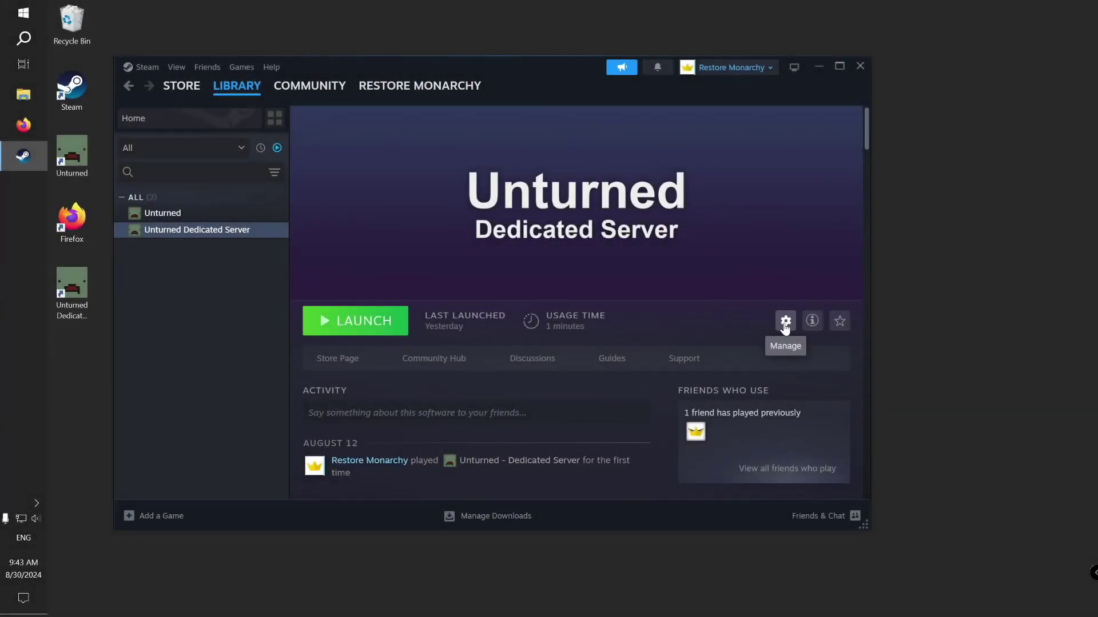
left_click(785, 322)
mouse_move(799, 389)
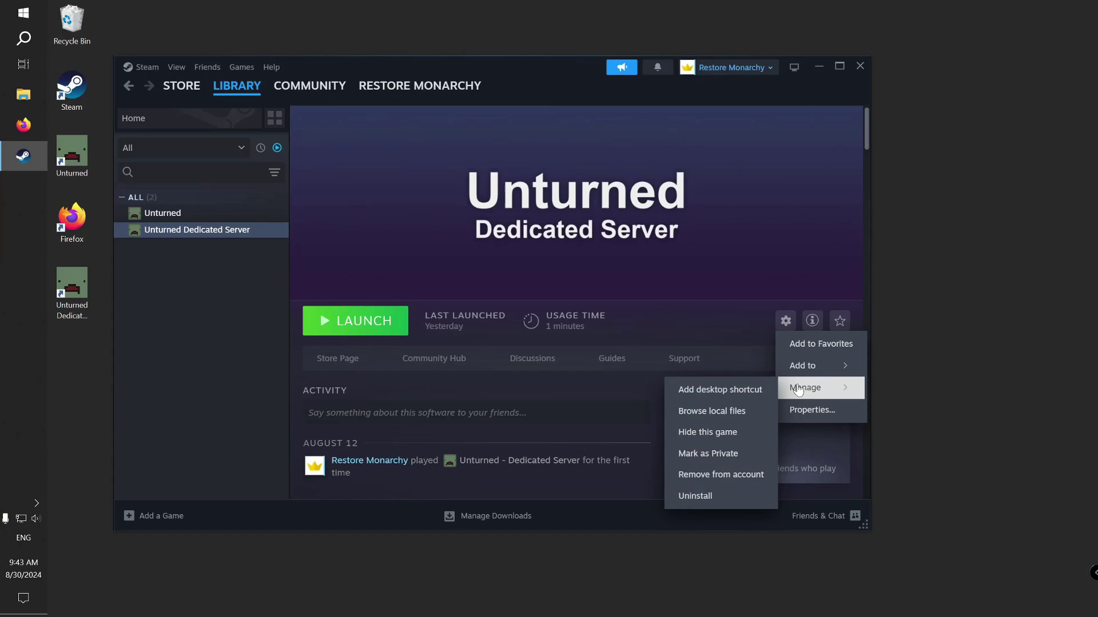
Step: Browse the U3DS local files and run Install Rocket from the Extras folder, copying 7 Rocket files
left_click(769, 412)
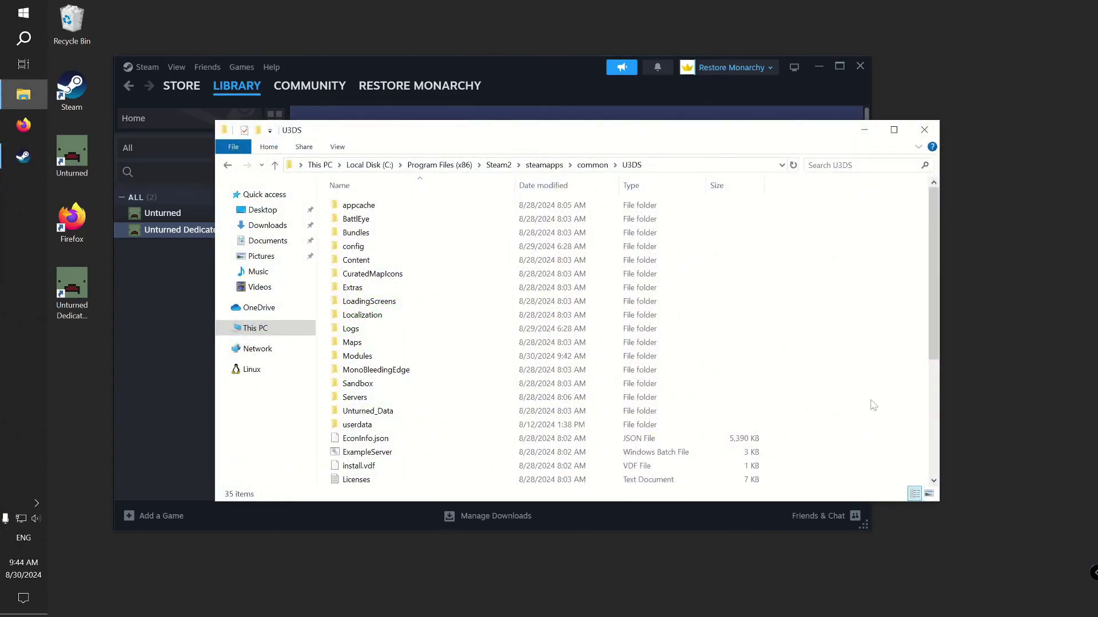
double_click(497, 290)
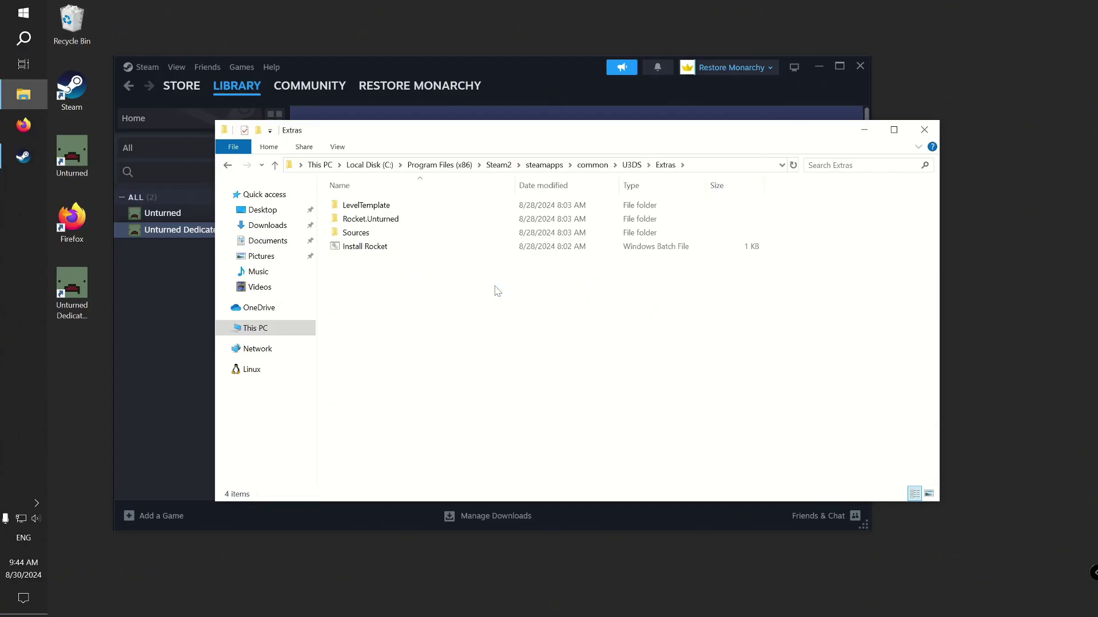
double_click(448, 250)
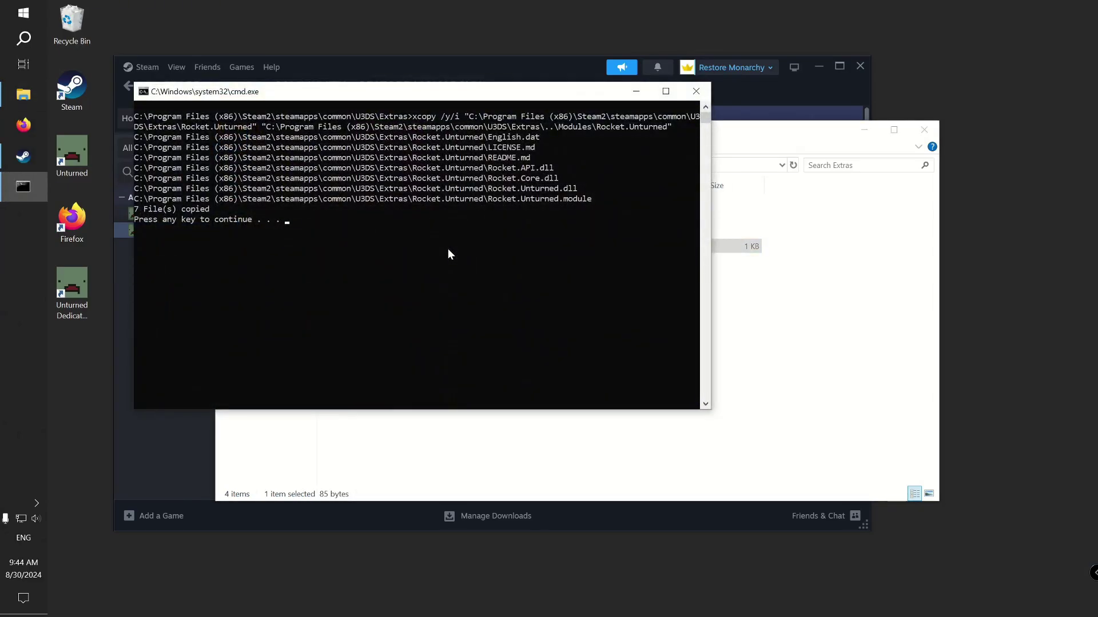
key("Return")
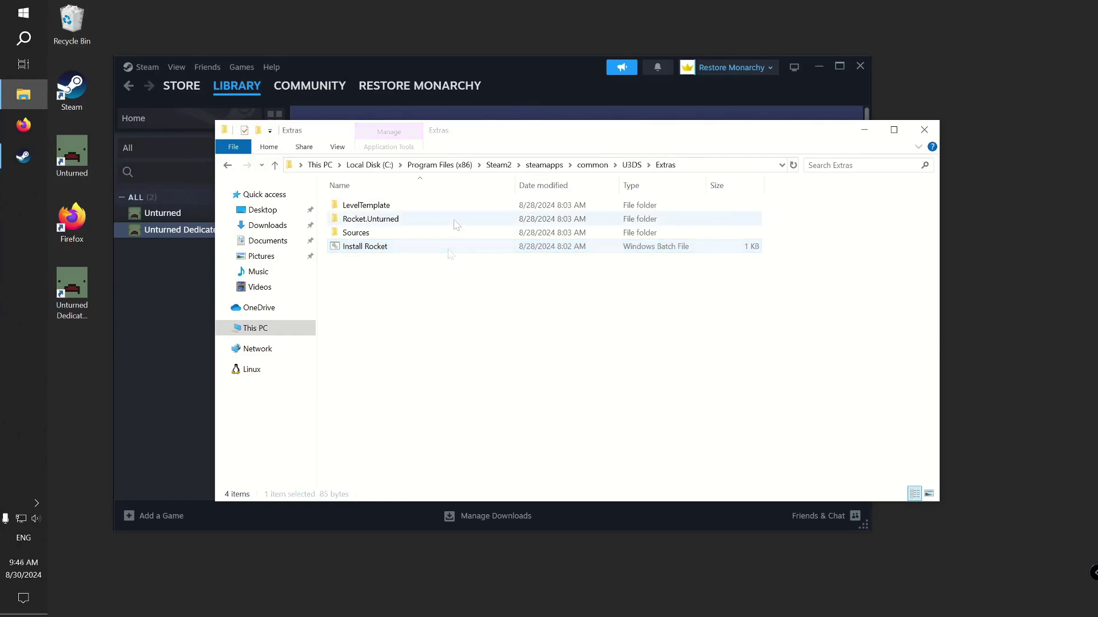
Step: Copy the Rocket.Unturned folder from Extras and paste it into U3DS\Modules
right_click(455, 223)
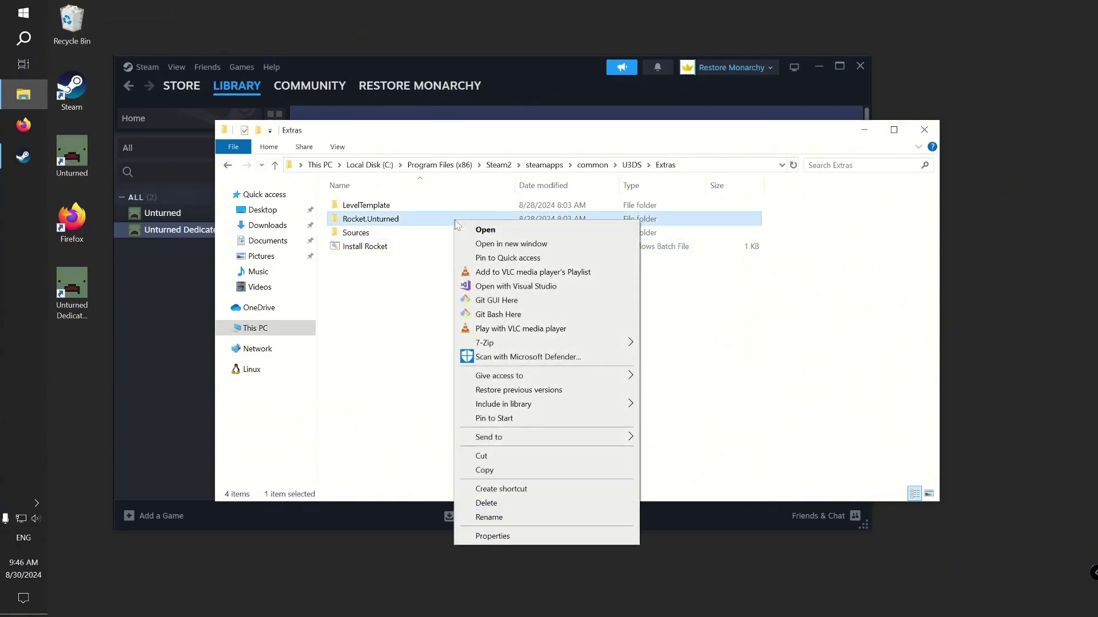
left_click(530, 470)
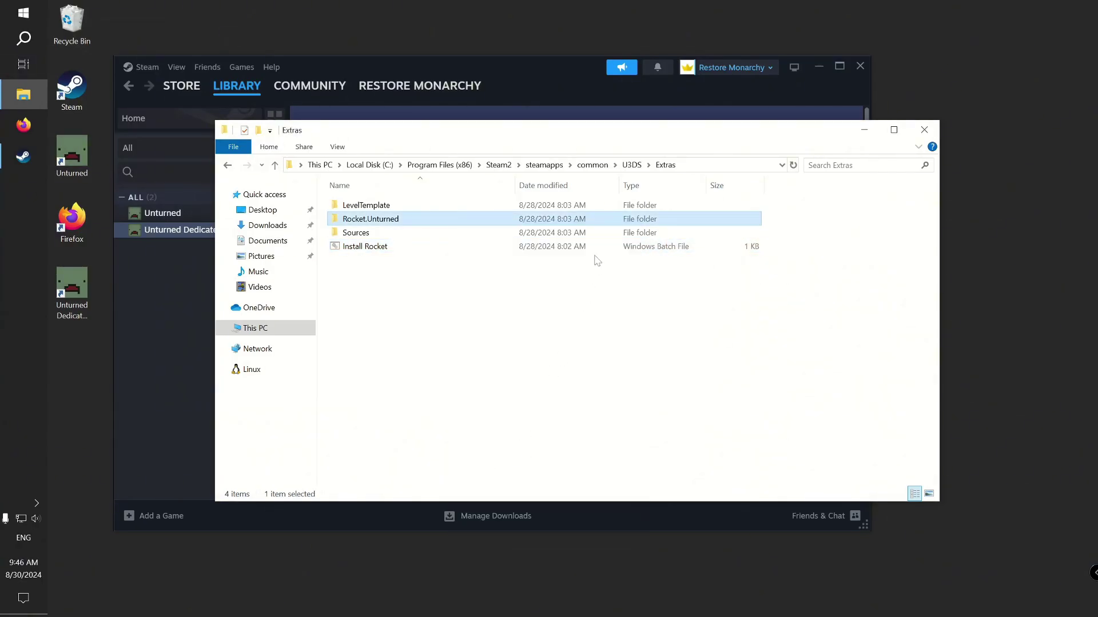
left_click(631, 164)
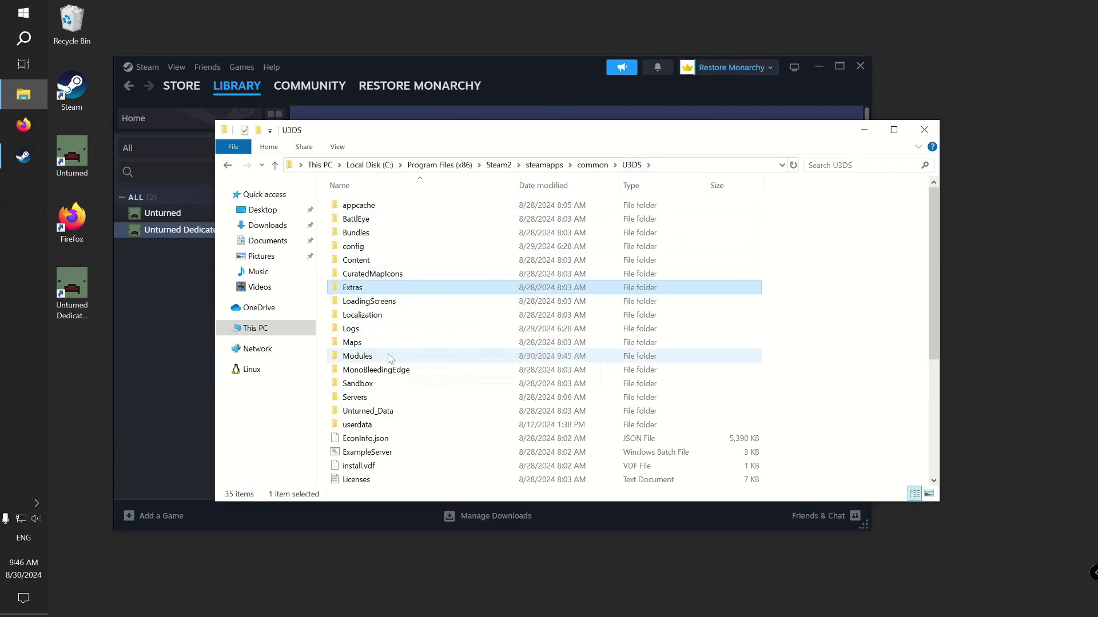
double_click(390, 357)
right_click(409, 273)
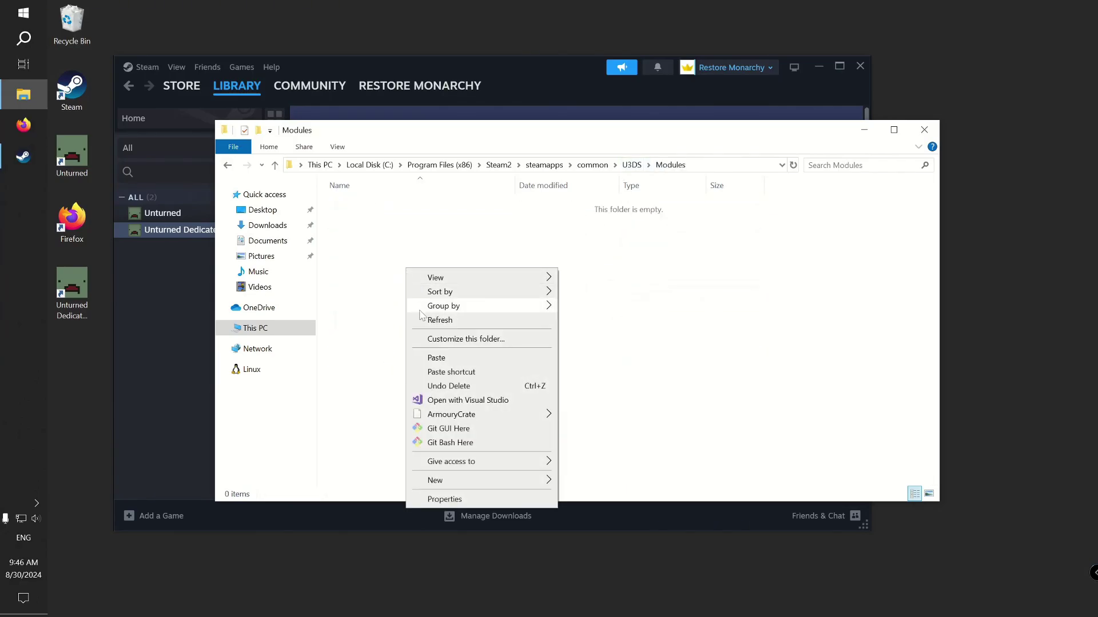
left_click(434, 359)
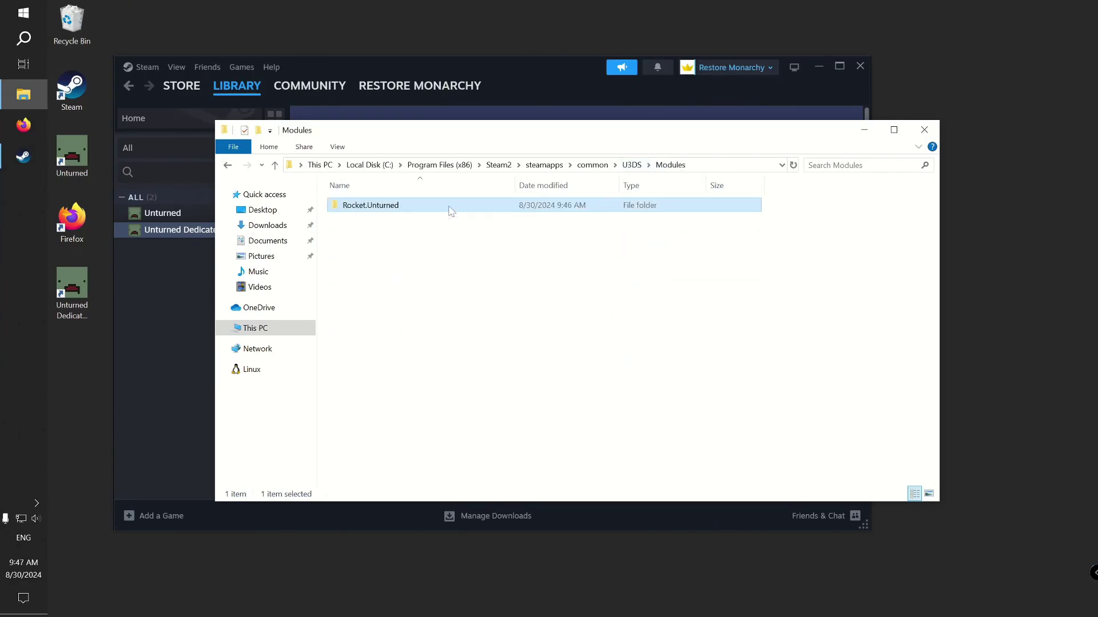
Step: Launch the Unturned Dedicated Server and check the console for registered Rocket commands
double_click(448, 210)
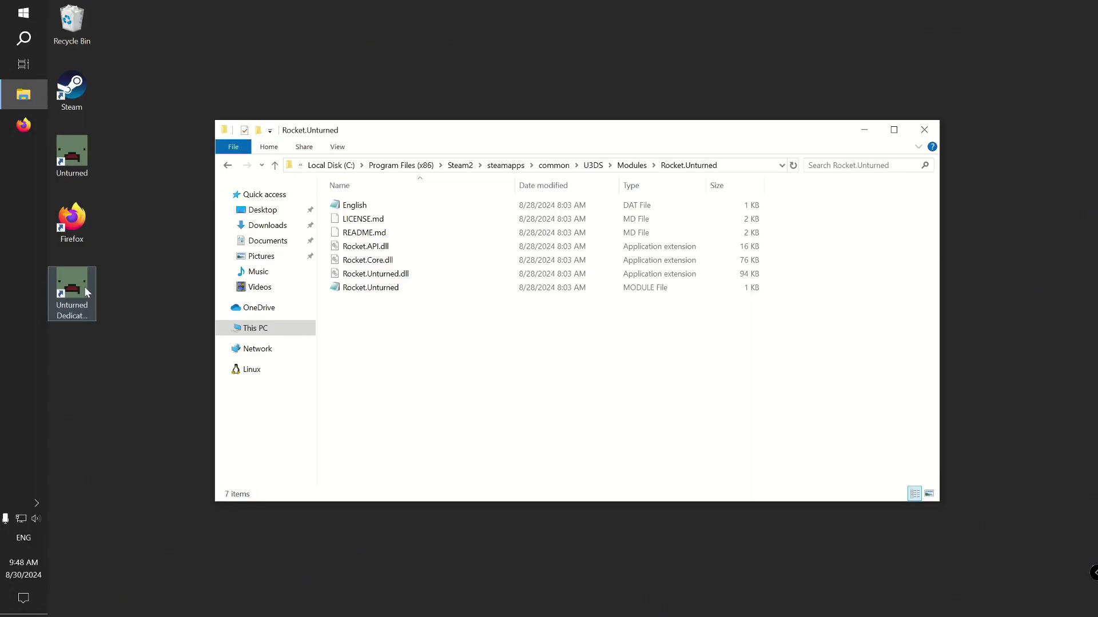
double_click(84, 286)
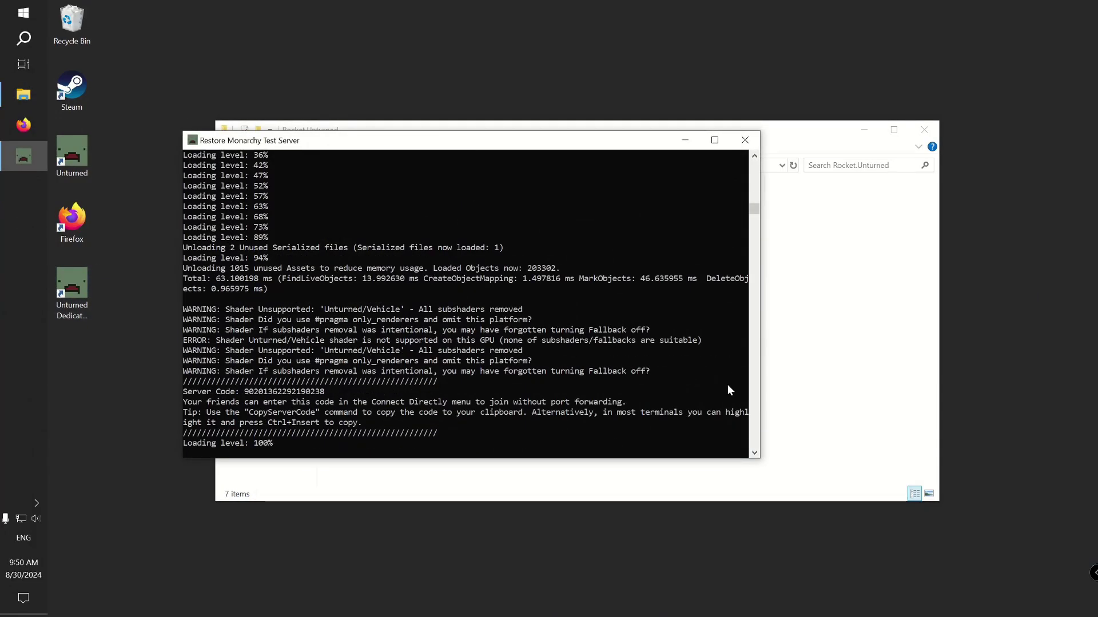
scroll(727, 384, "up", 15)
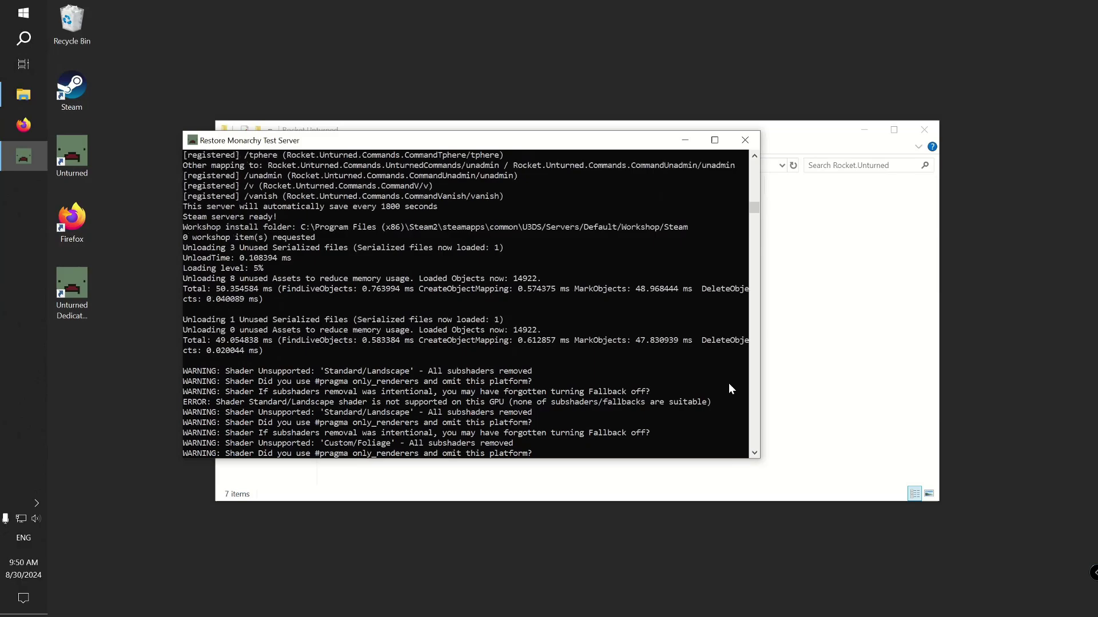
scroll(729, 384, "up", 7)
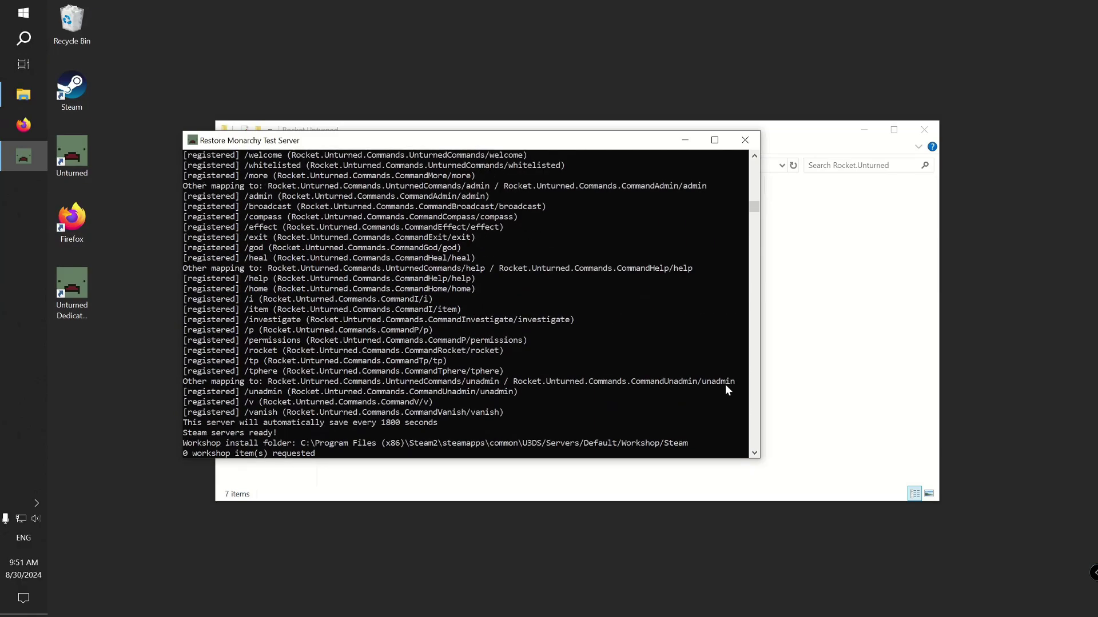
scroll(725, 385, "down", 20)
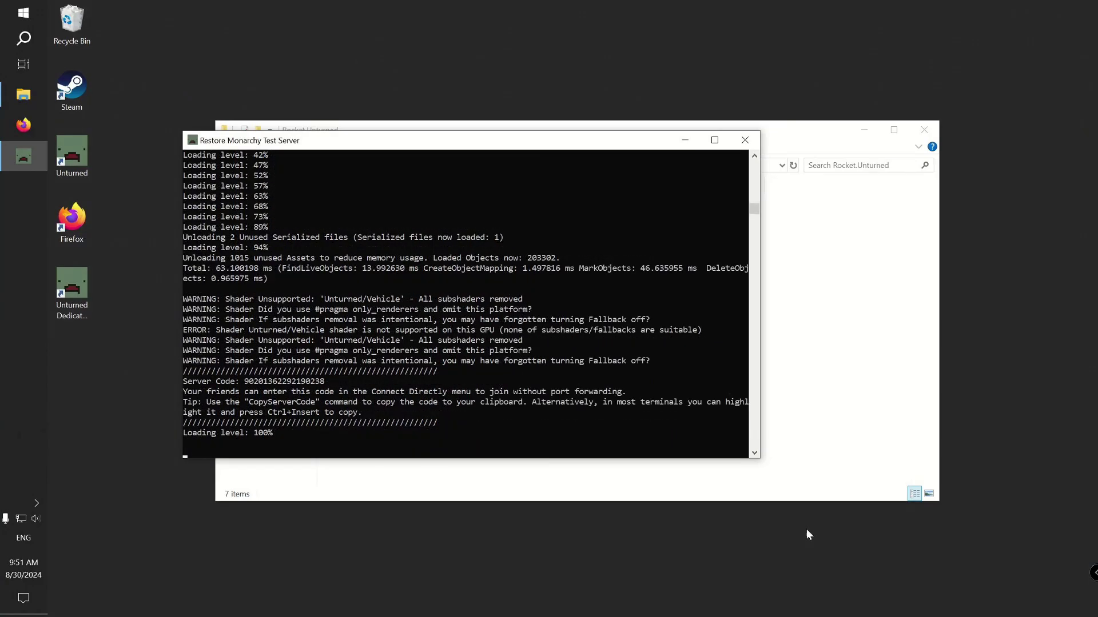
Step: Go to U3DS\Servers\Default\Rocket and bring up Open with for Rocket.Unturned.config
left_click(845, 410)
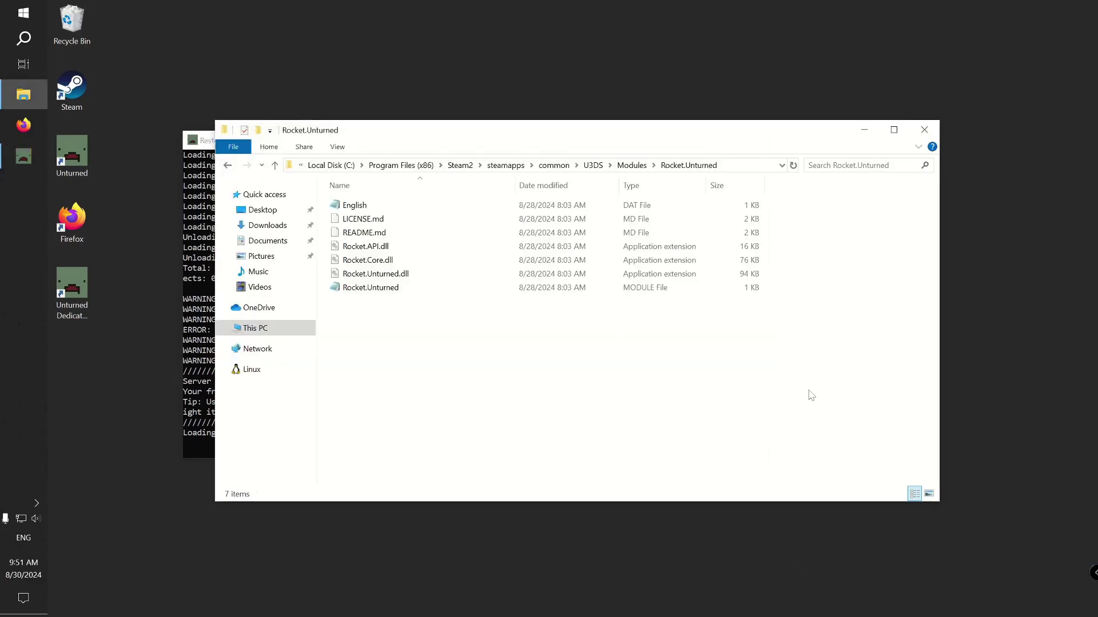
left_click(632, 165)
left_click(631, 166)
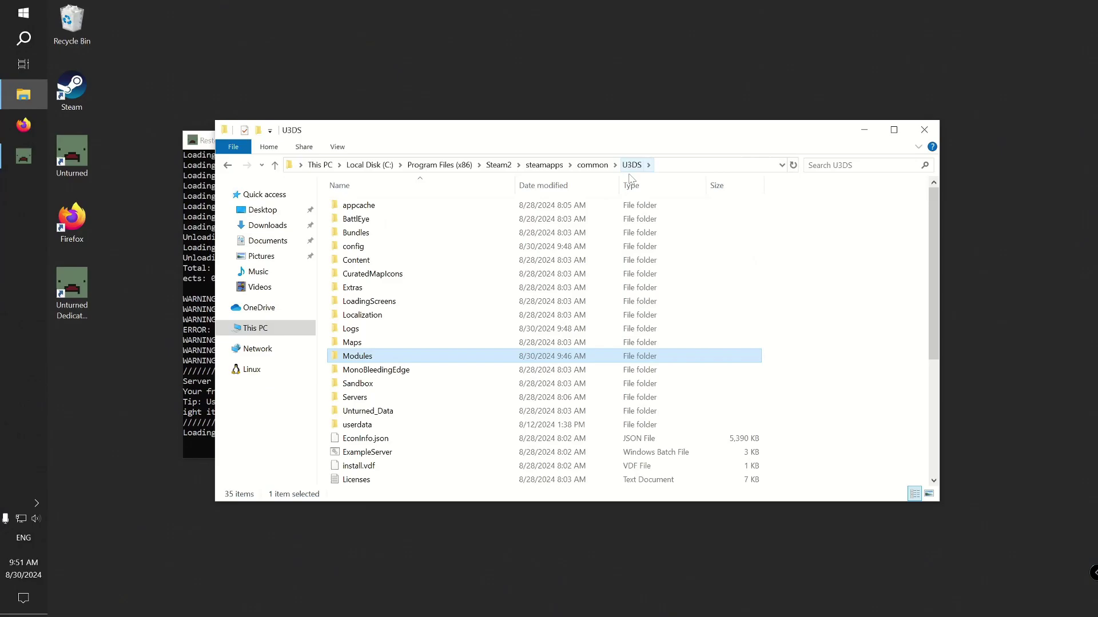
double_click(466, 398)
double_click(441, 207)
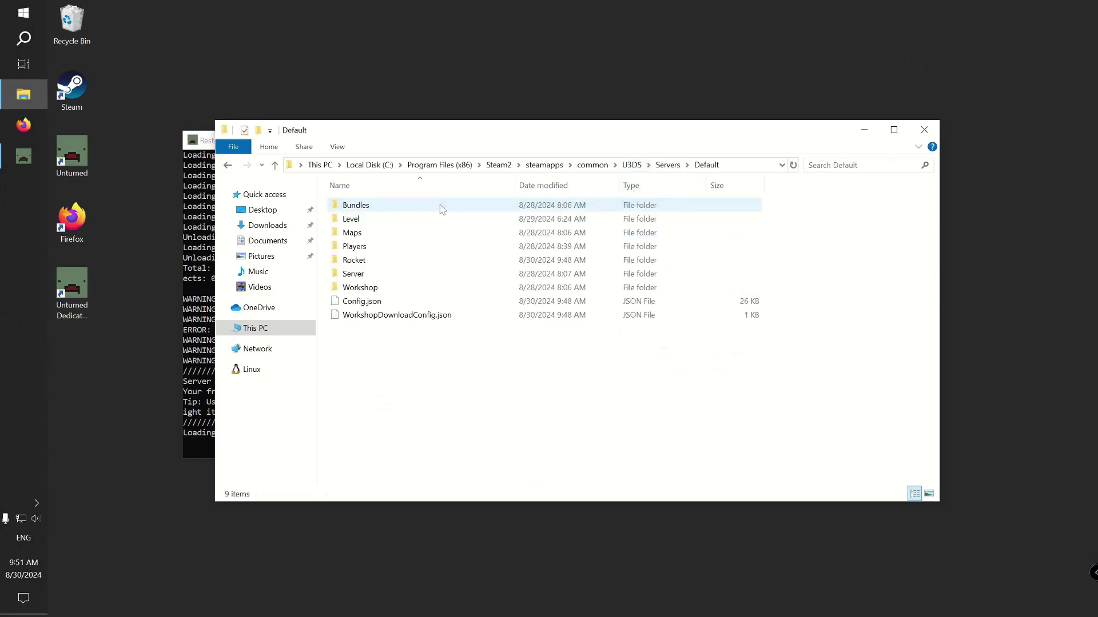
double_click(425, 262)
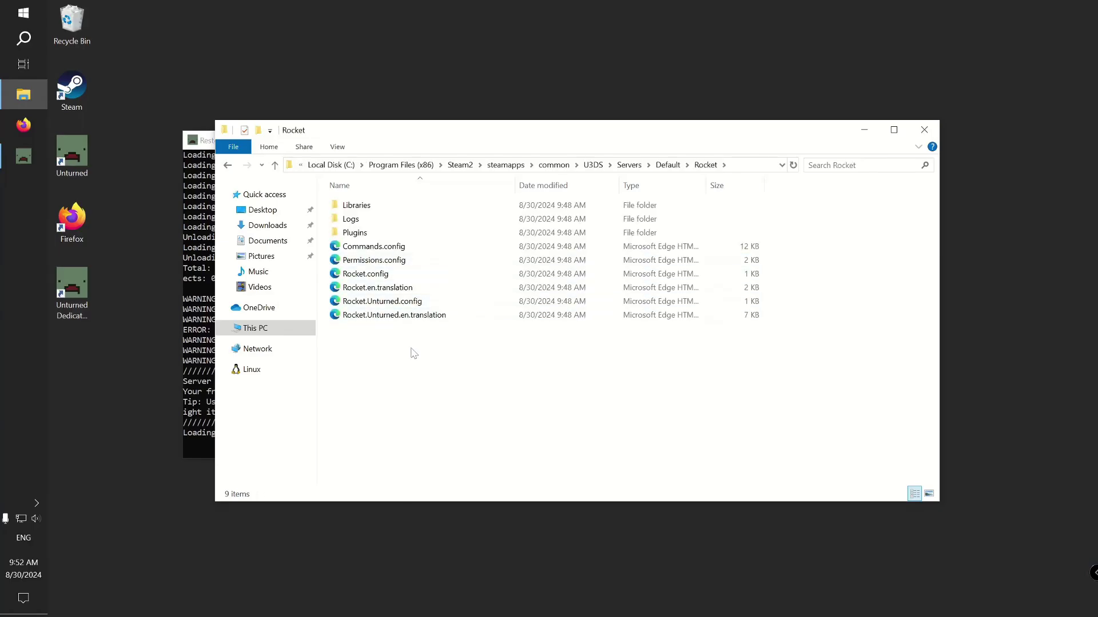
left_click(412, 304)
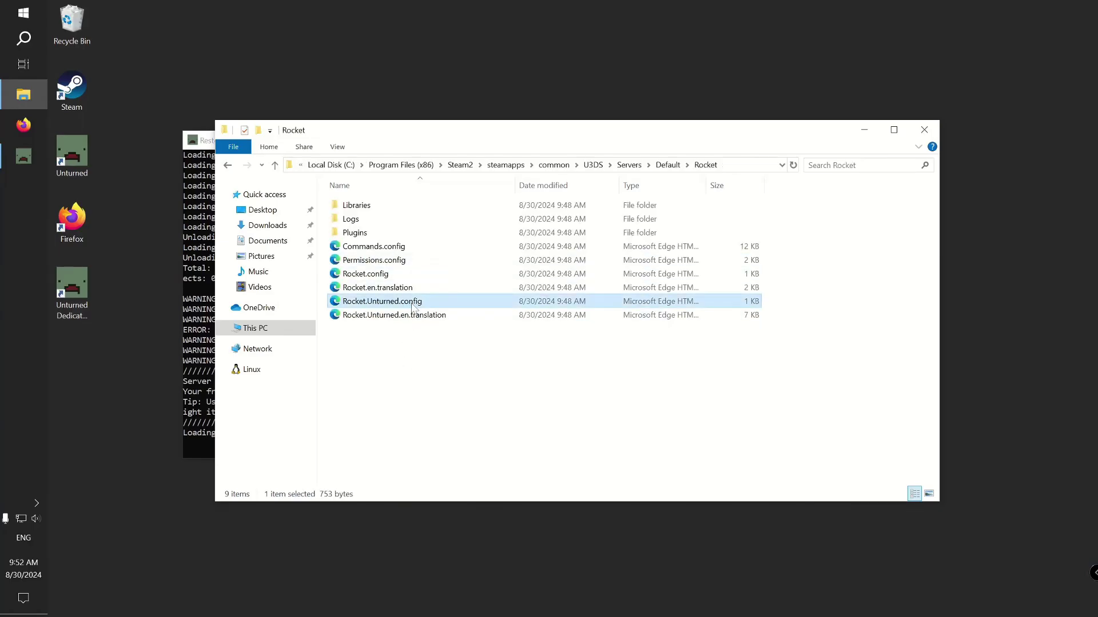
right_click(412, 307)
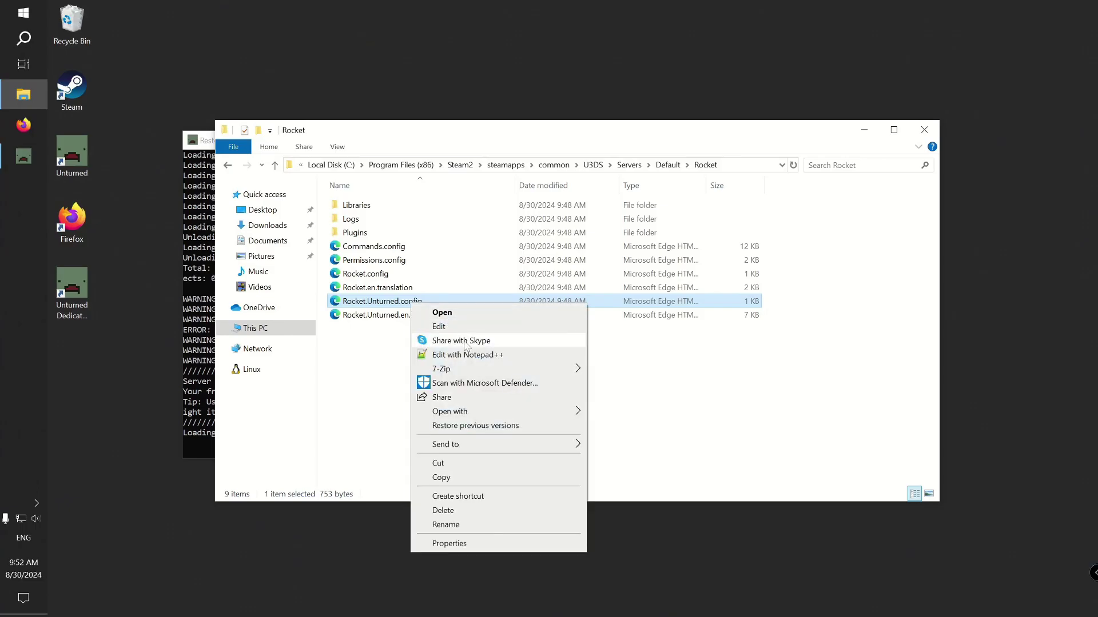
mouse_move(494, 413)
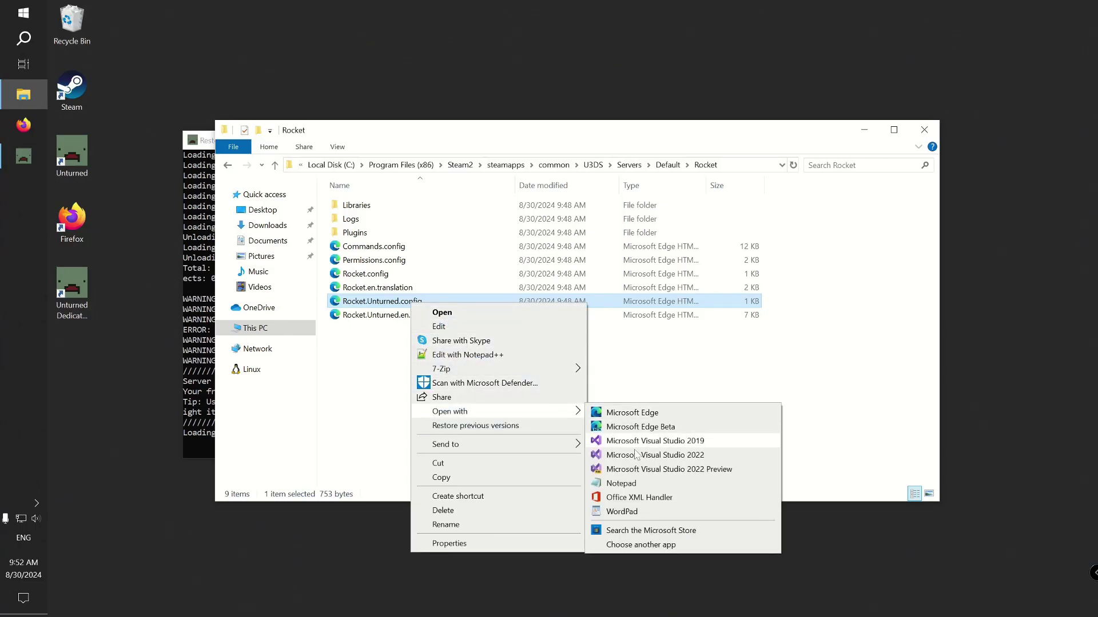
Step: Open Rocket.Unturned.config in Notepad, set the AutomaticSave Interval from 1800 to 120, and save
left_click(622, 484)
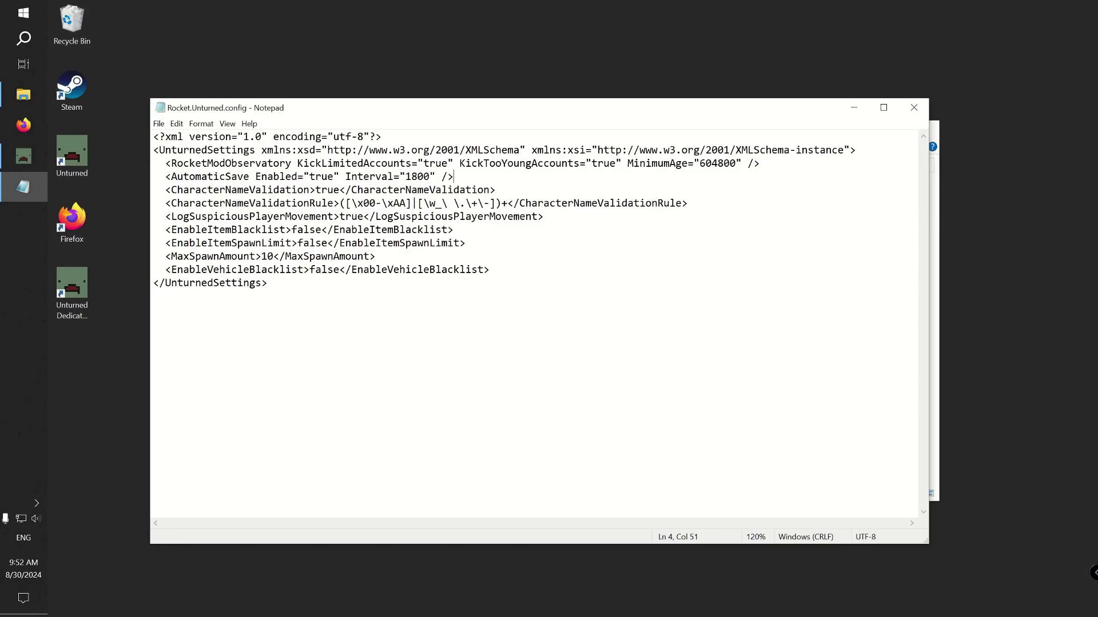
key("shift+Left")
key("shift+Left")
key("shift+Left")
key("shift+Left")
key("shift+Left")
key("shift+Left")
key("shift+Left")
key("shift+Left")
key("shift+Left")
key("shift+Left")
key("shift+Left")
key("shift+Left")
key("shift+Left")
key("shift+Left")
key("shift+Left")
key("shift+Left")
key("shift+Left")
key("shift+Left")
key("shift+Left")
key("shift+Left")
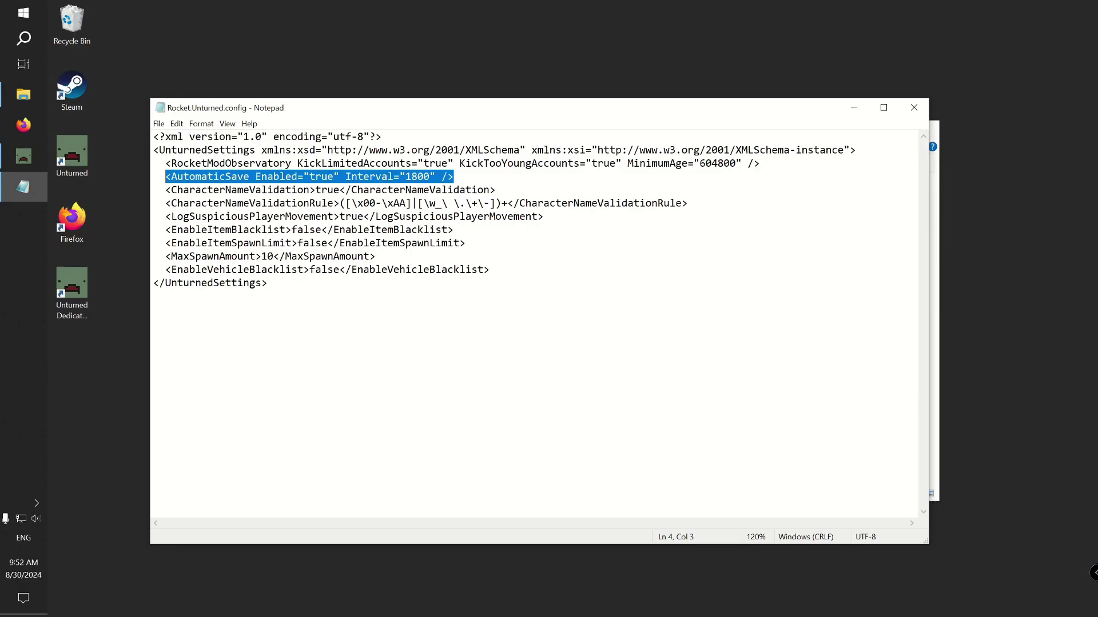
left_click(424, 177)
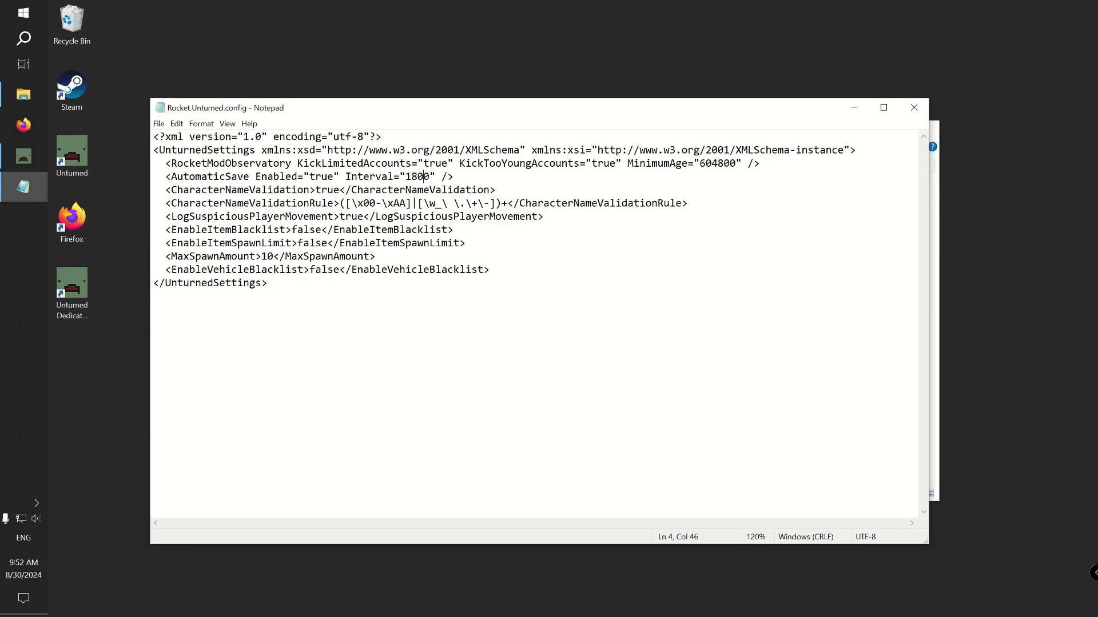
double_click(424, 176)
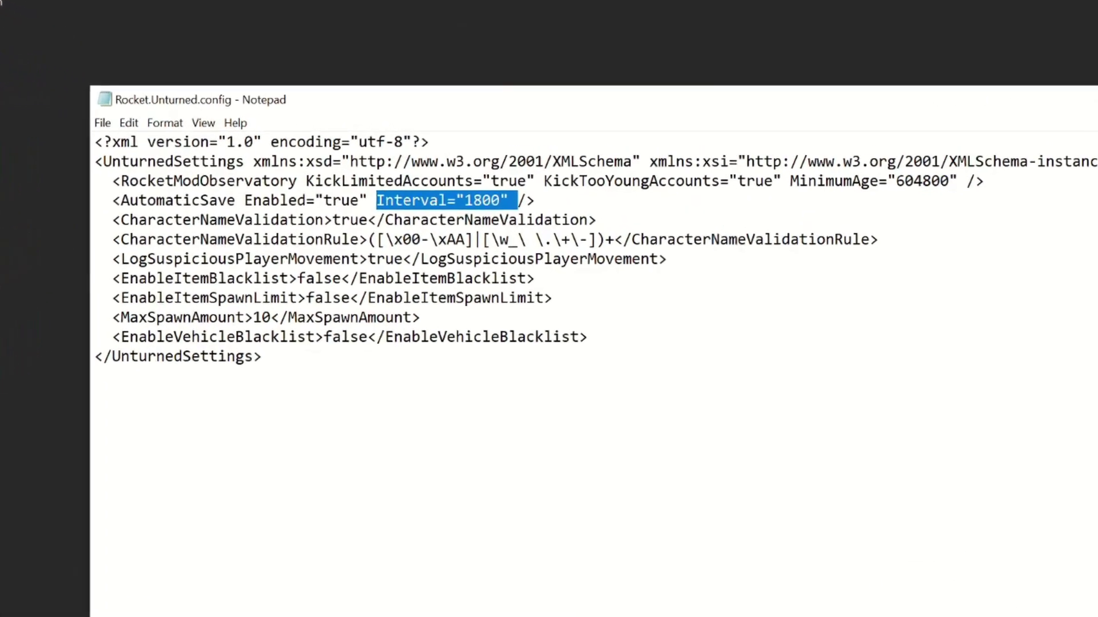
left_click(405, 176)
double_click(503, 210)
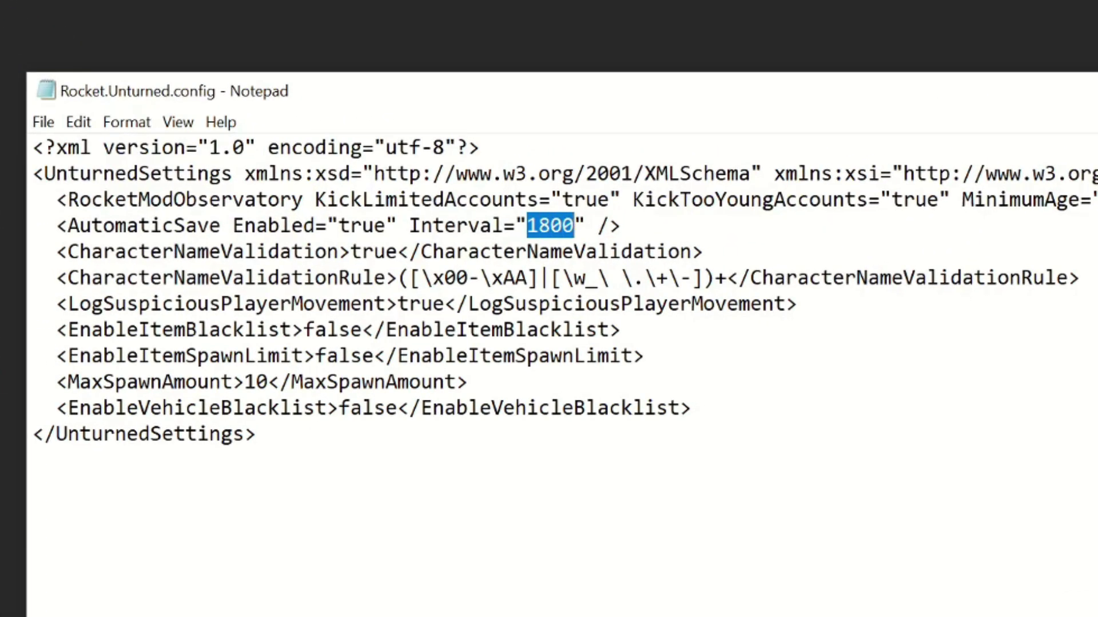
type("120")
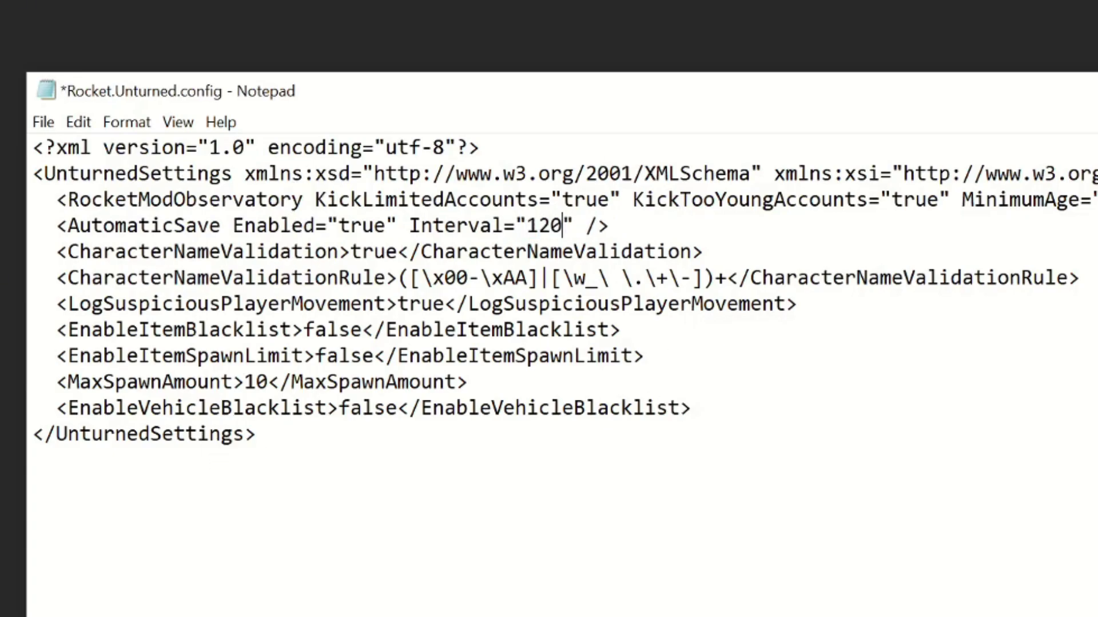
left_click(43, 122)
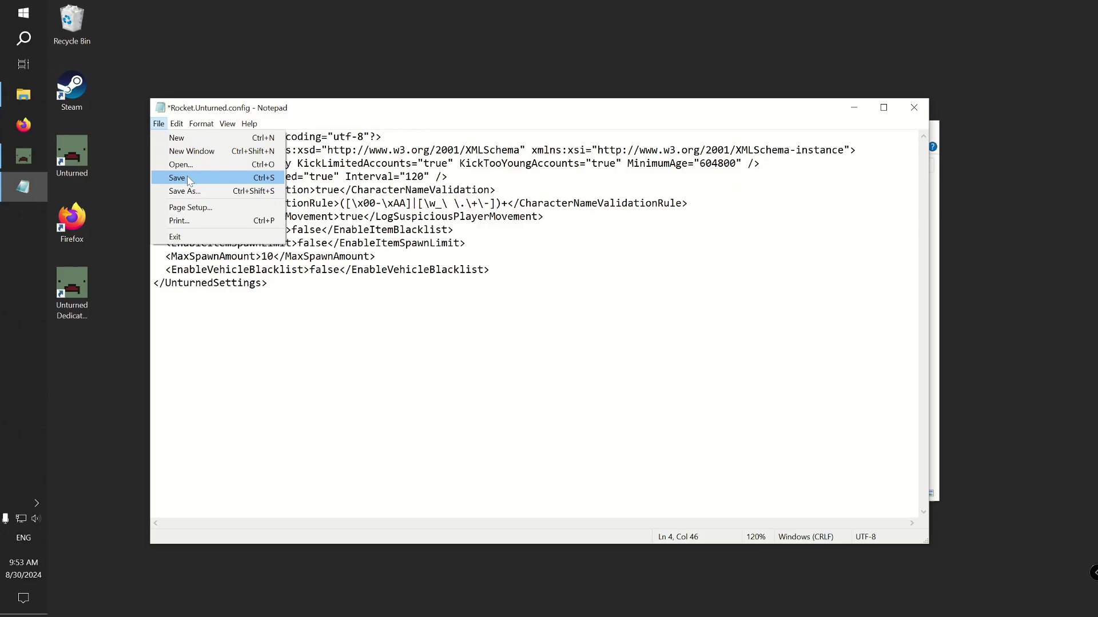
left_click(190, 181)
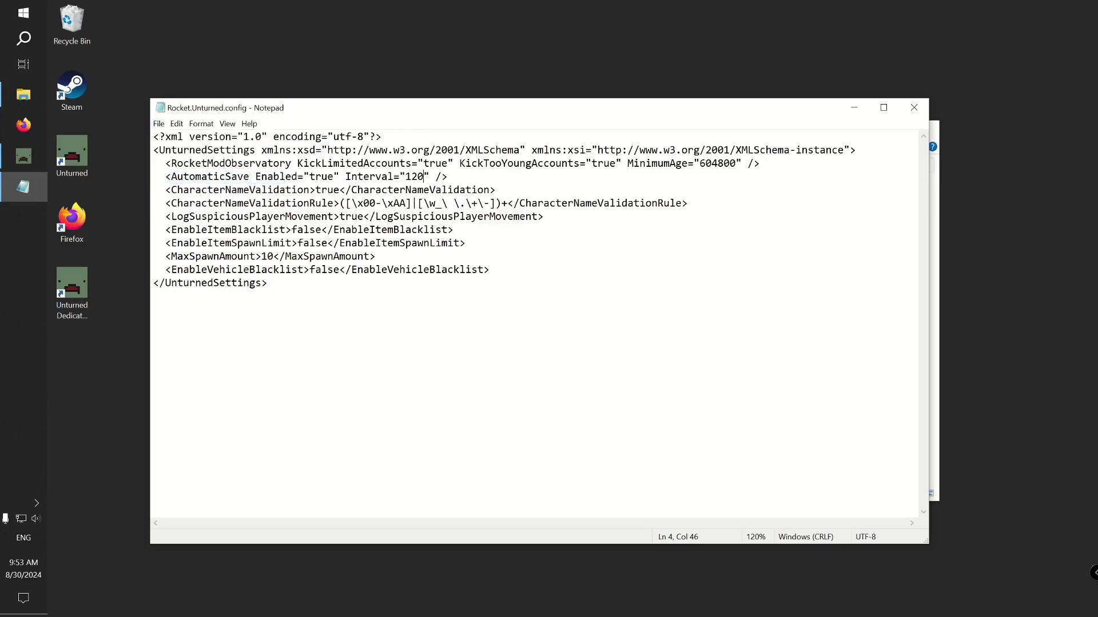
Step: Close Notepad and enter shutdown in the running server console
left_click(913, 107)
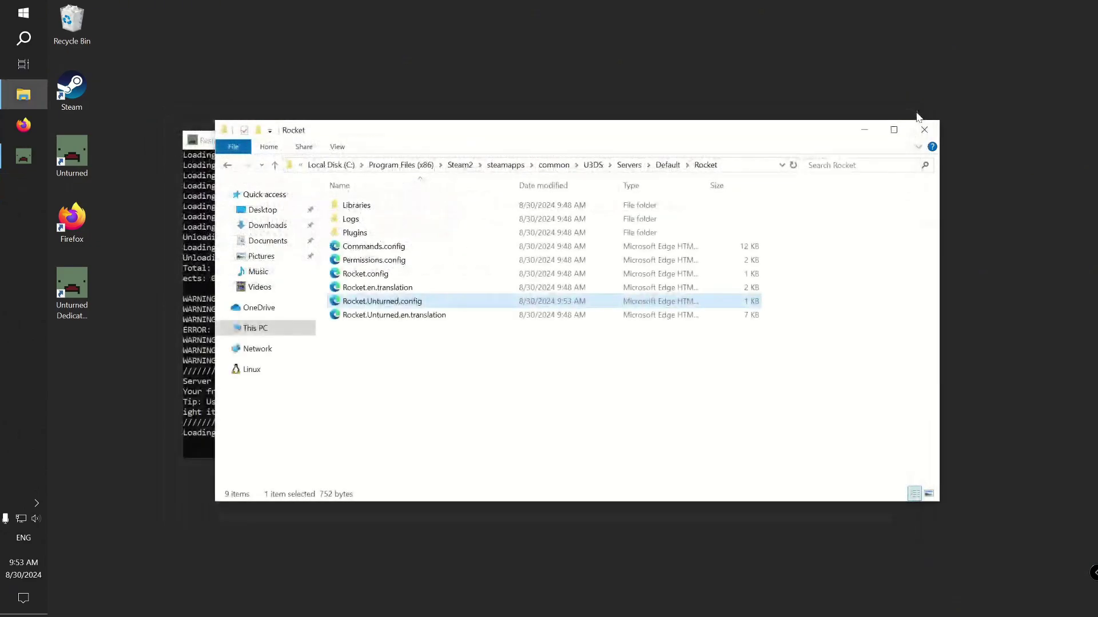
left_click(190, 367)
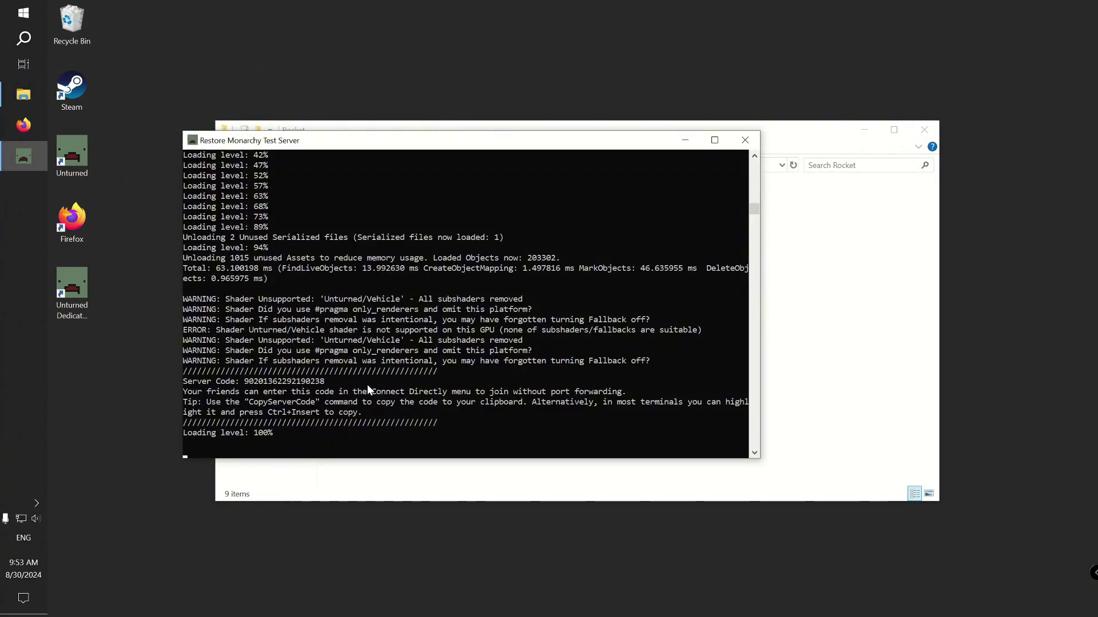
type("shutdown")
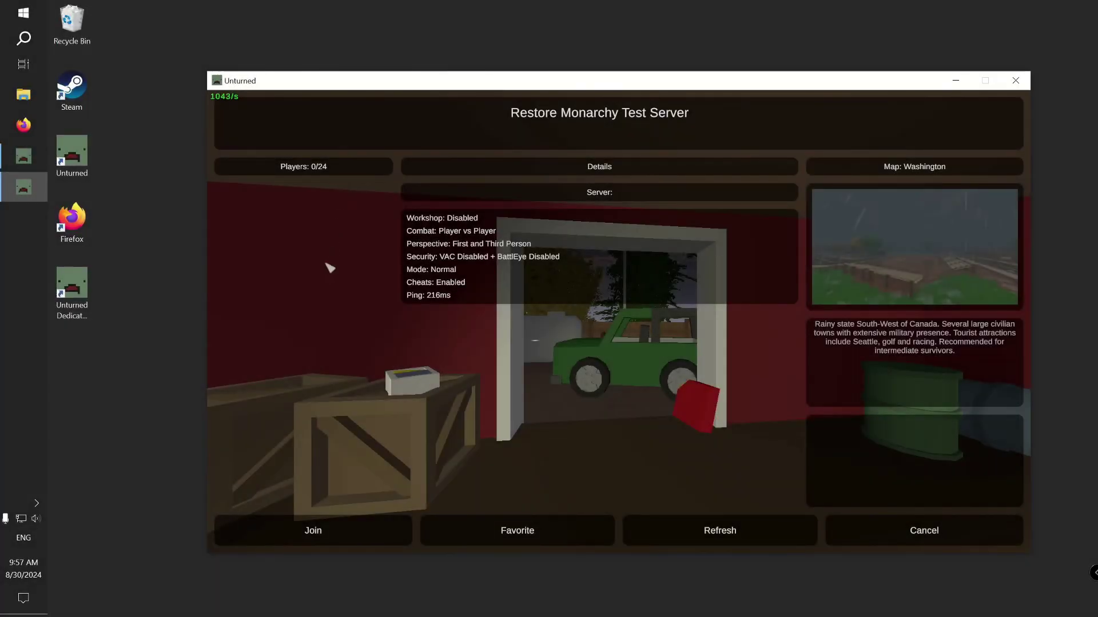
Step: Join the Restore Monarchy Test Server and spawn a Maplestrike with /i maplestrike
left_click(336, 524)
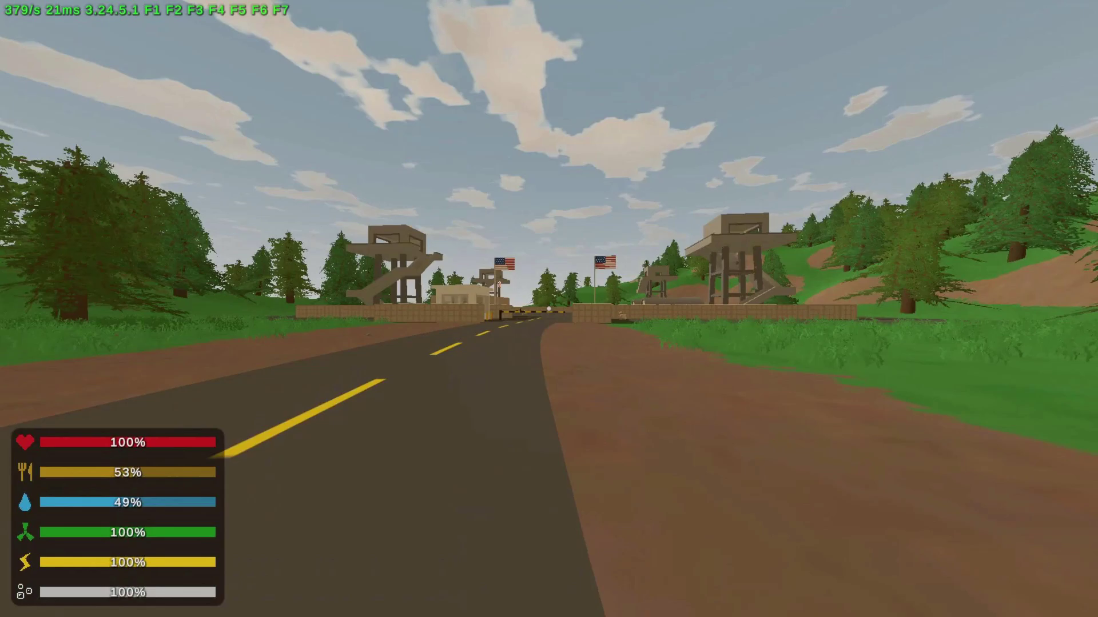
type("j/")
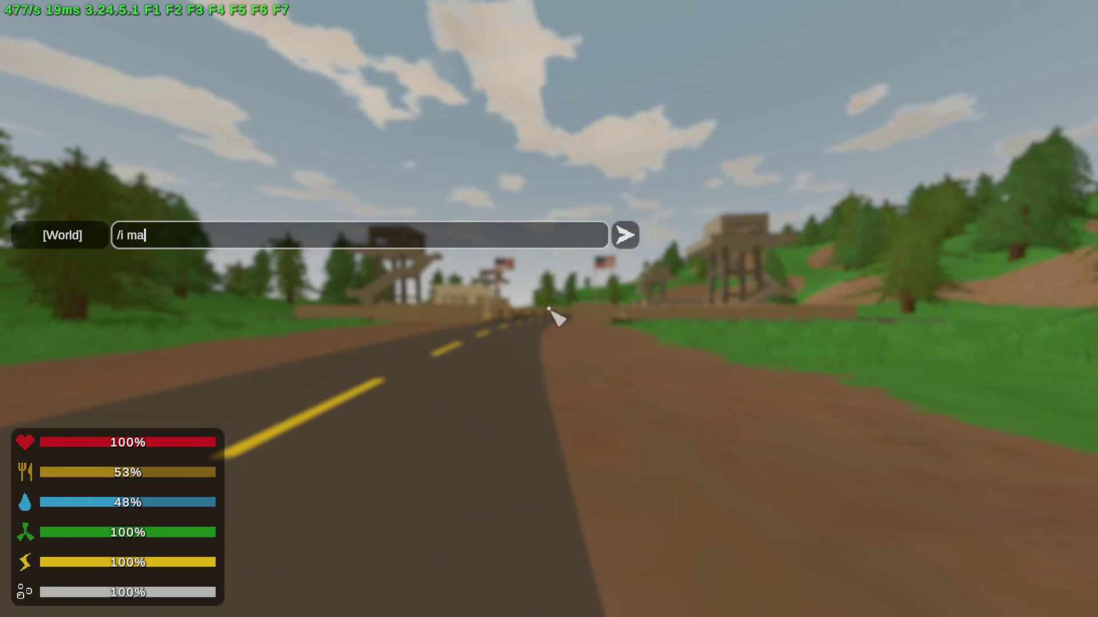
type("i maplestrike")
key("Return")
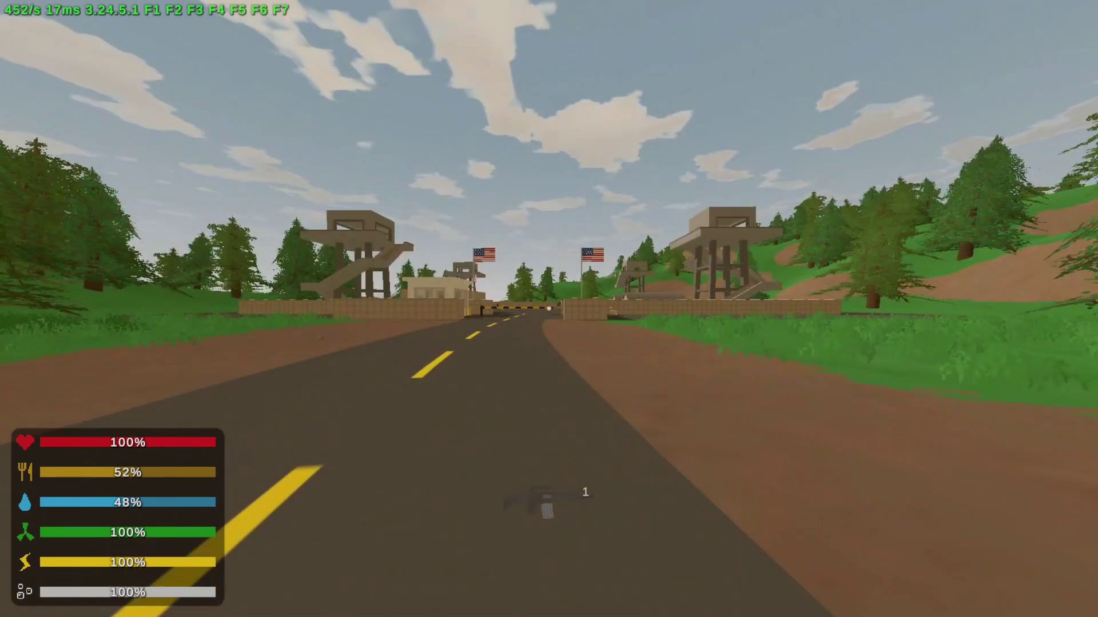
Step: Spawn an APC, place the red bedroll, and run /home to teleport
type("j/")
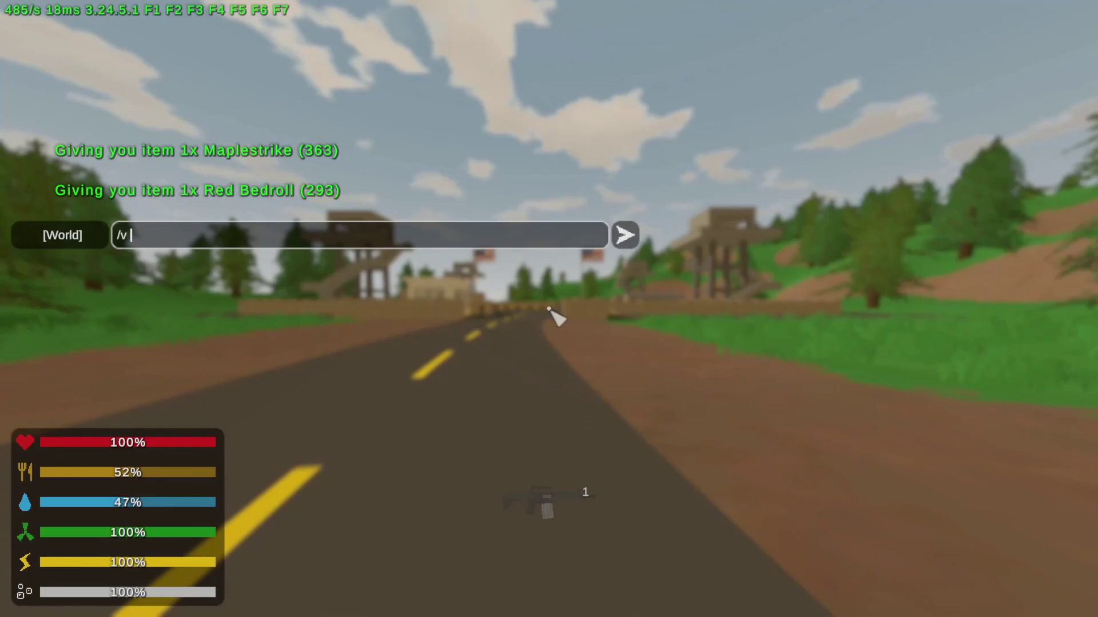
key("Return")
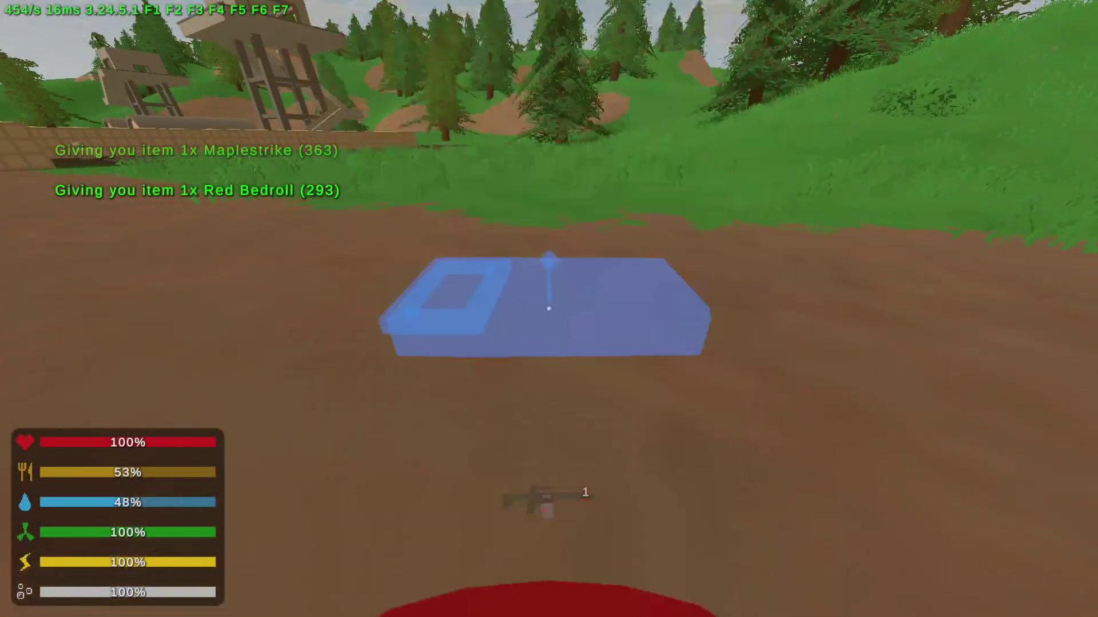
left_click(548, 309)
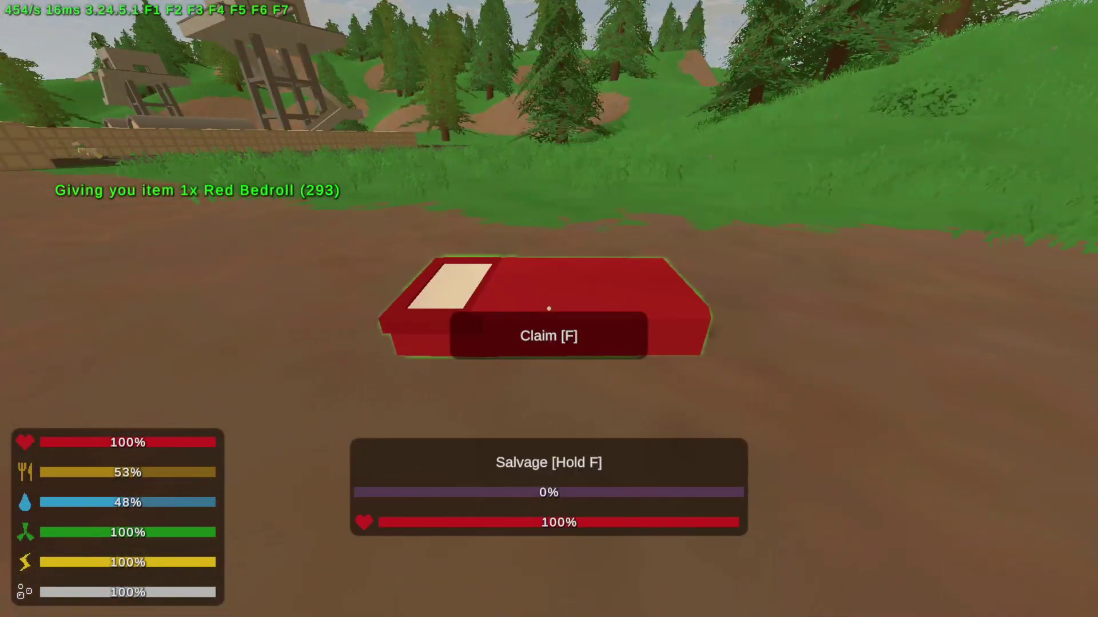
type("j/")
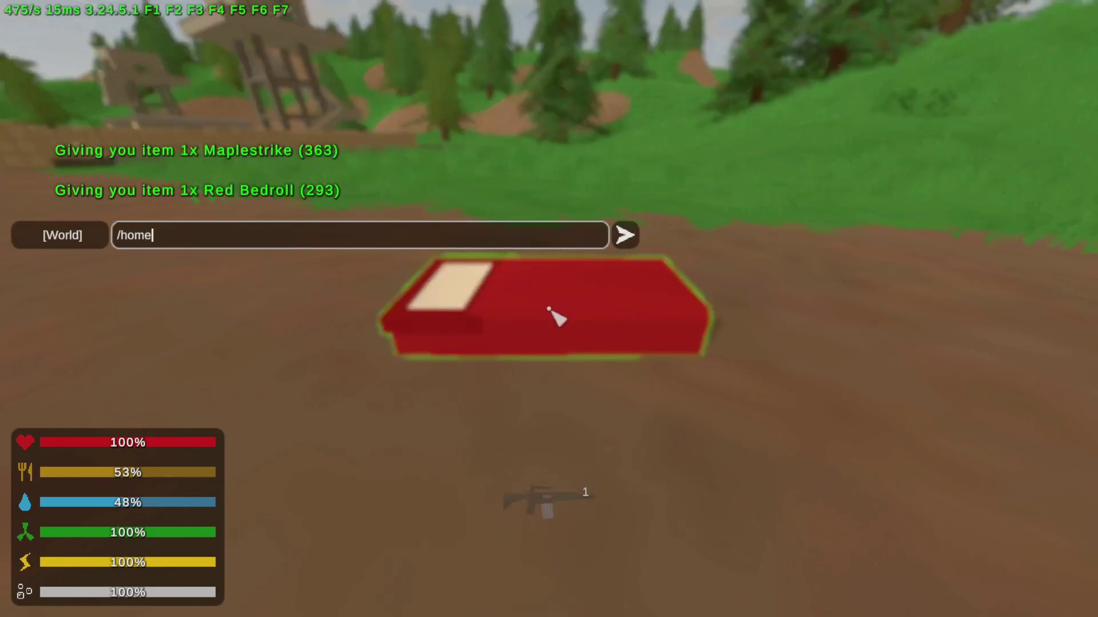
key("Return")
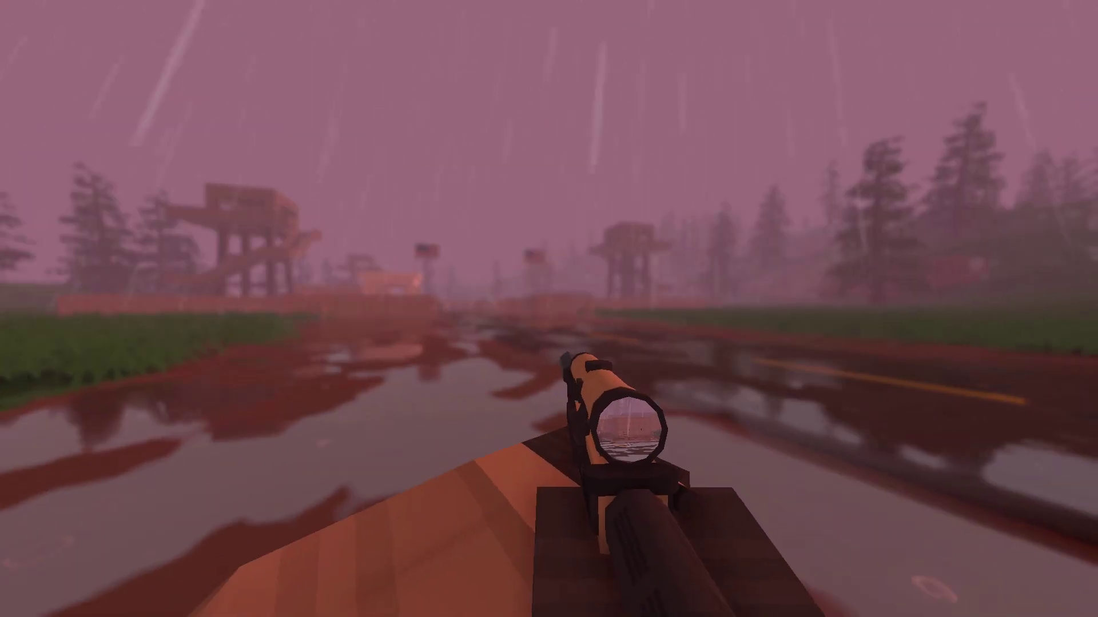
Step: Walk toward the checkpoint and snipe the nearby zombies through the Maplestrike scope
key("w")
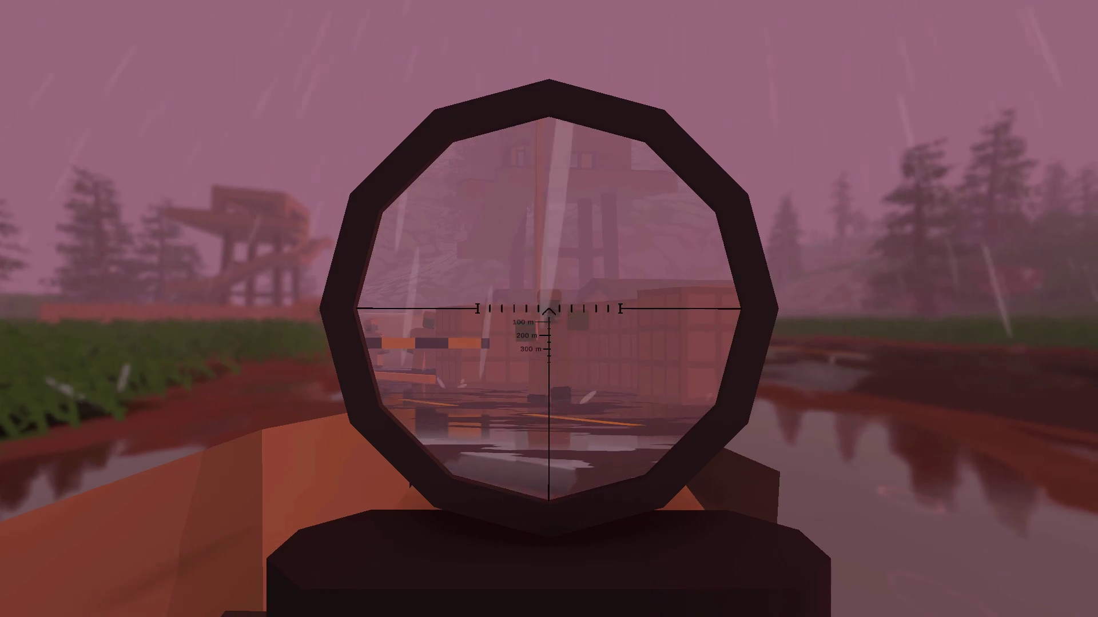
left_click(549, 309)
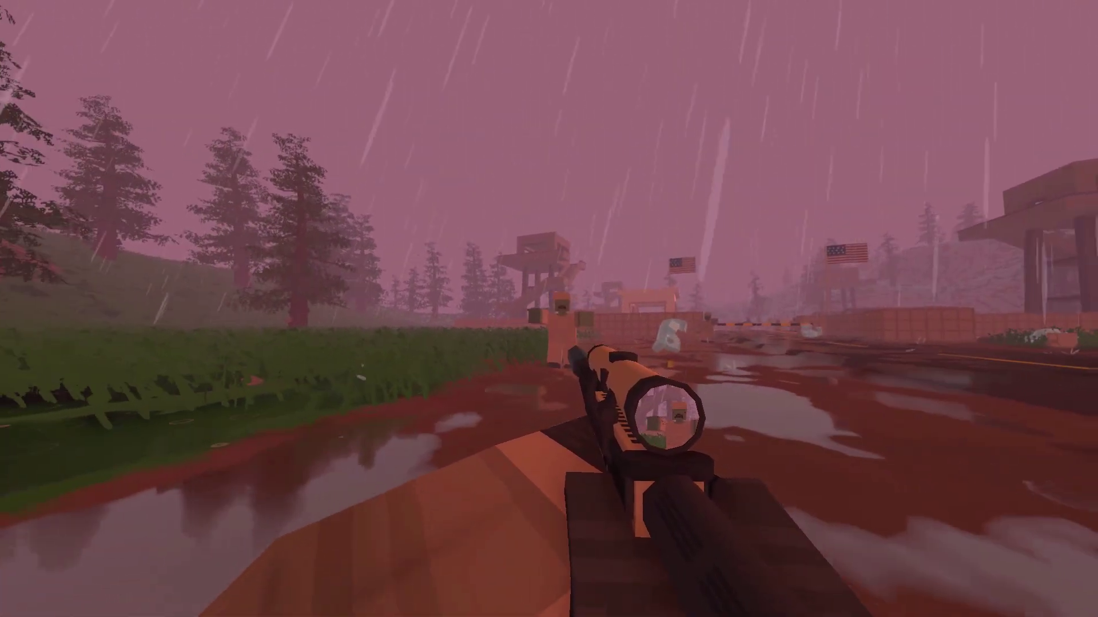
right_click(549, 309)
left_click(549, 308)
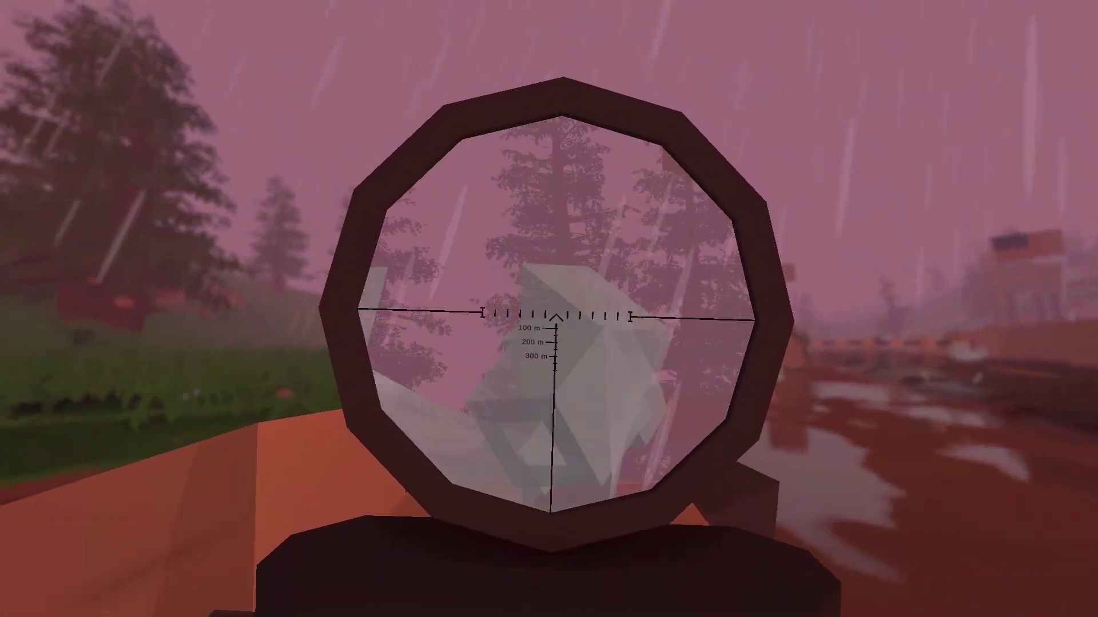
right_click(549, 309)
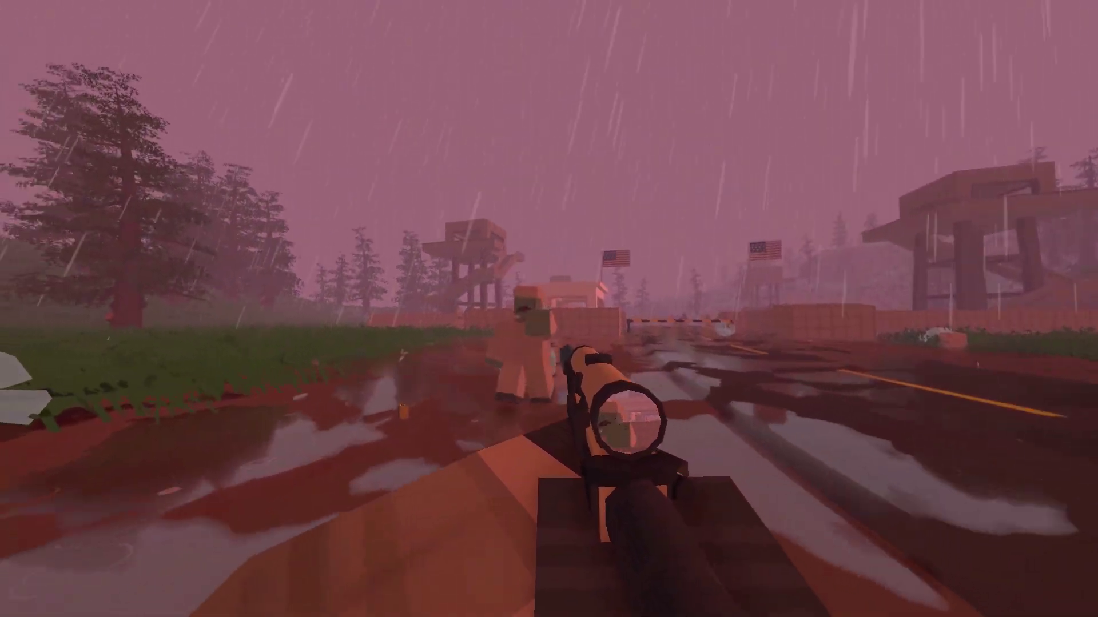
right_click(549, 309)
left_click(549, 309)
right_click(549, 309)
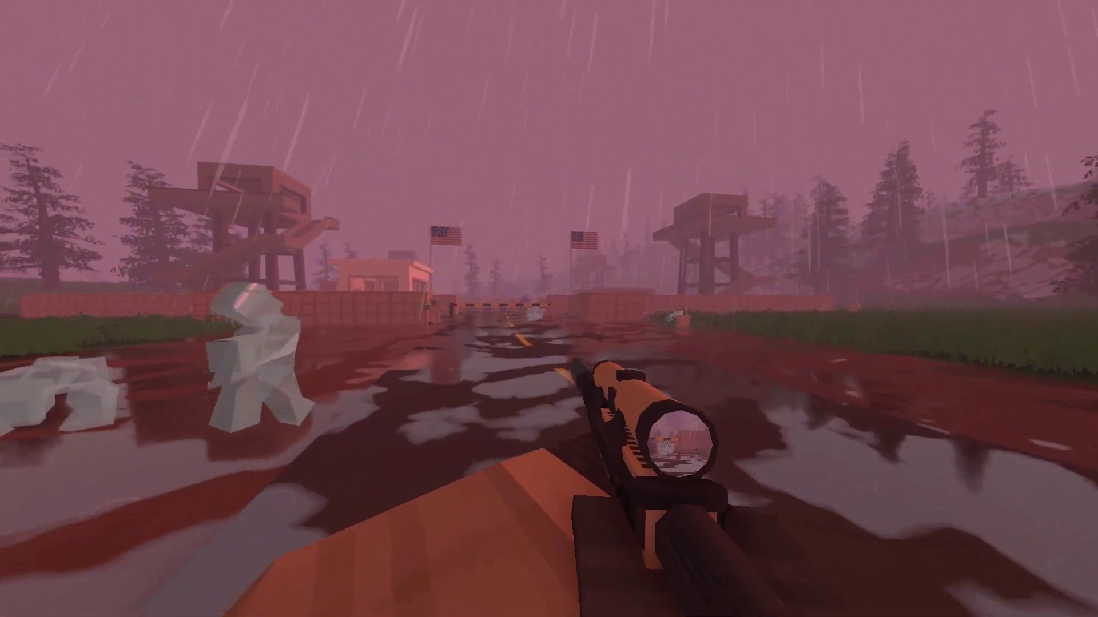
right_click(548, 308)
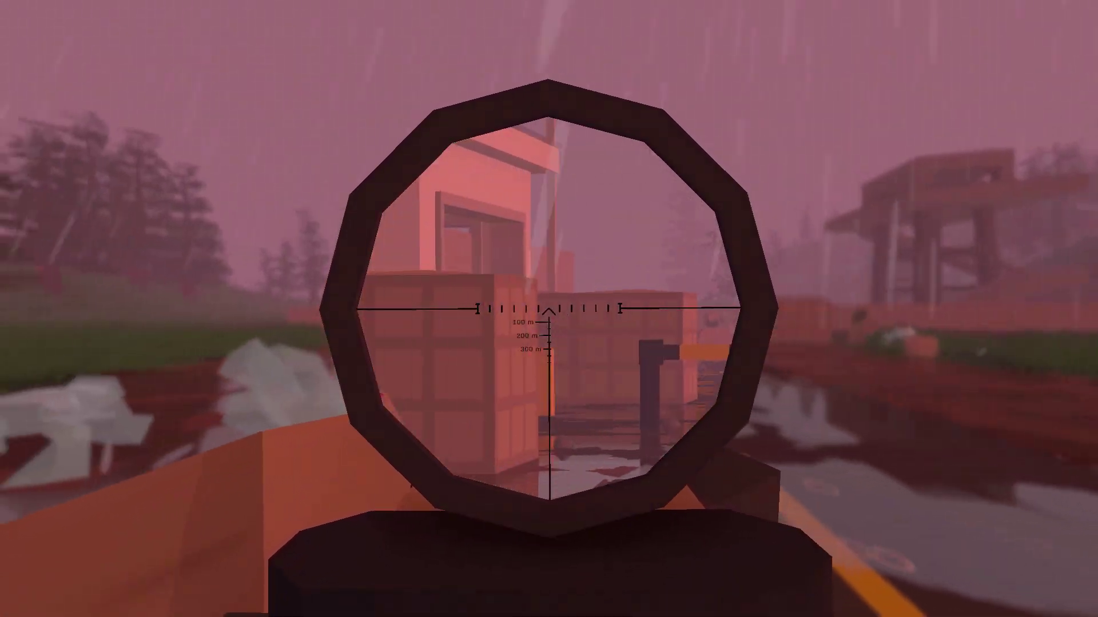
right_click(549, 309)
left_click(549, 309)
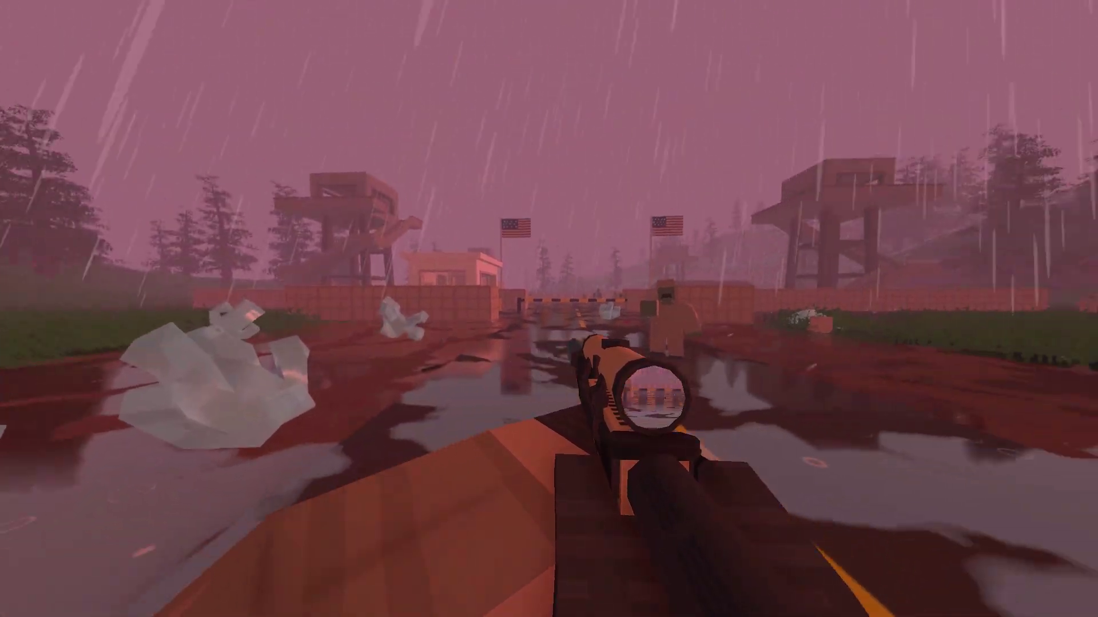
Step: Advance to the striped barrier and shoot the remaining zombies beyond it
key("w")
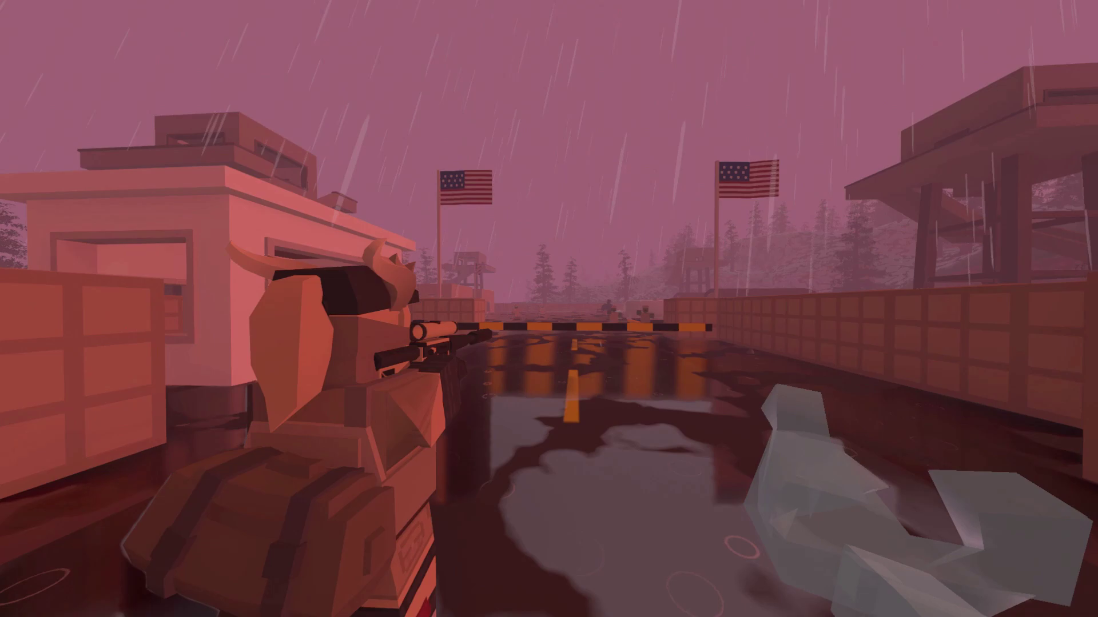
key("w")
right_click(549, 308)
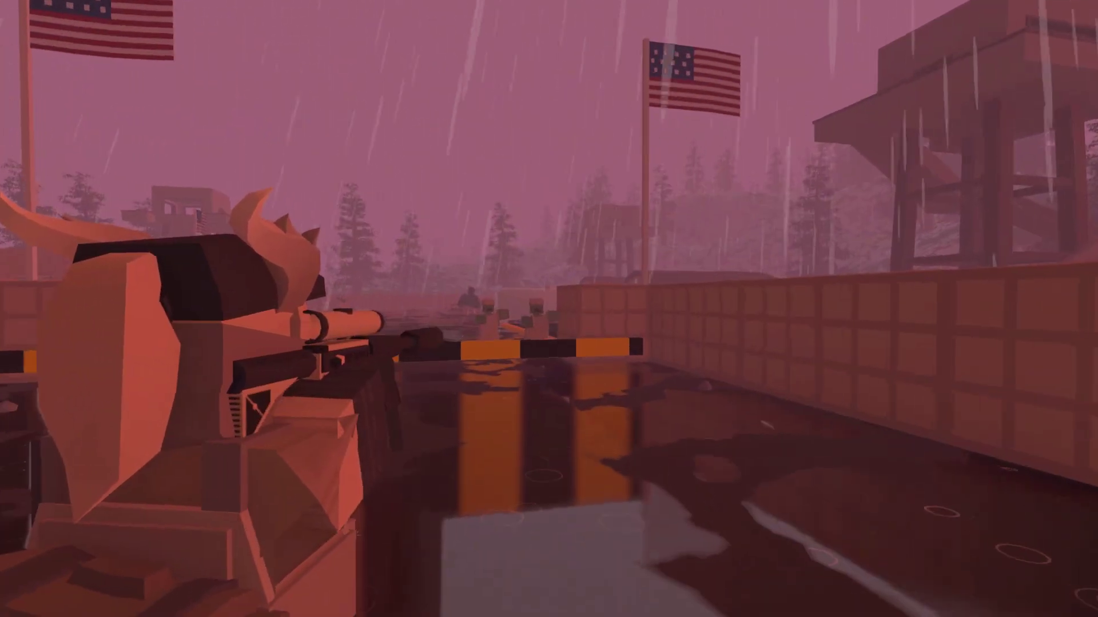
left_click(548, 309)
key("d")
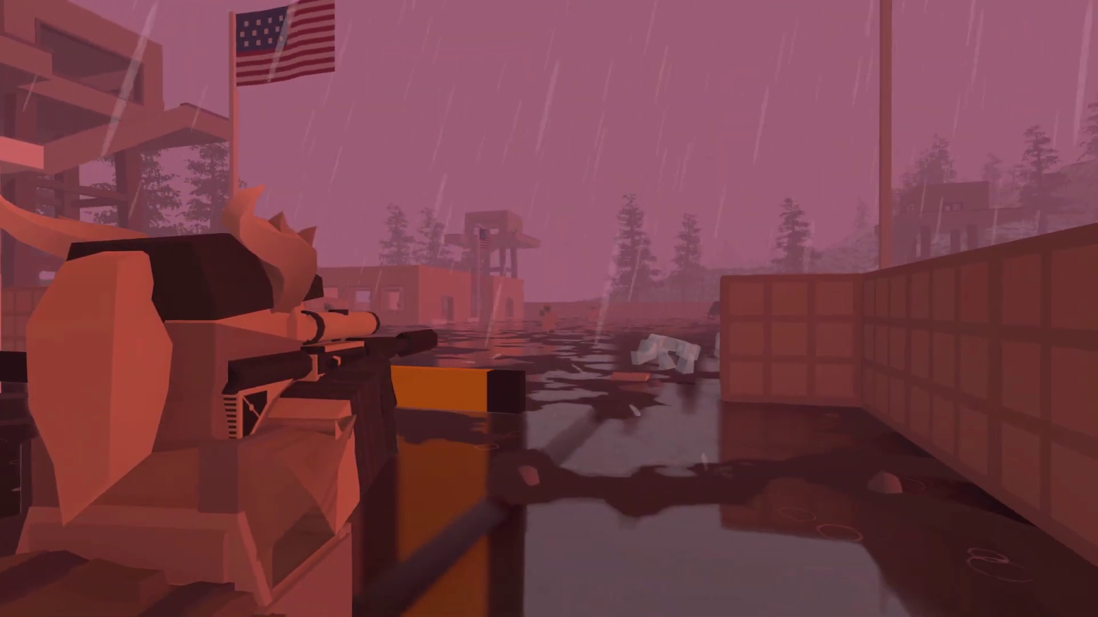
left_click(549, 309)
key("h")
left_click(549, 309)
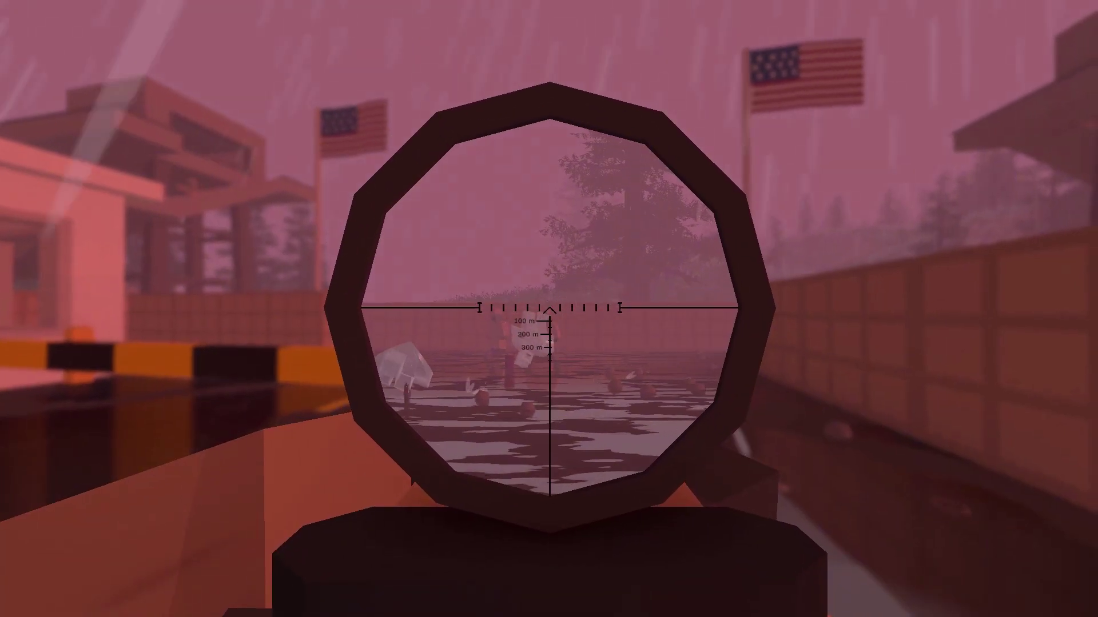
left_click(549, 309)
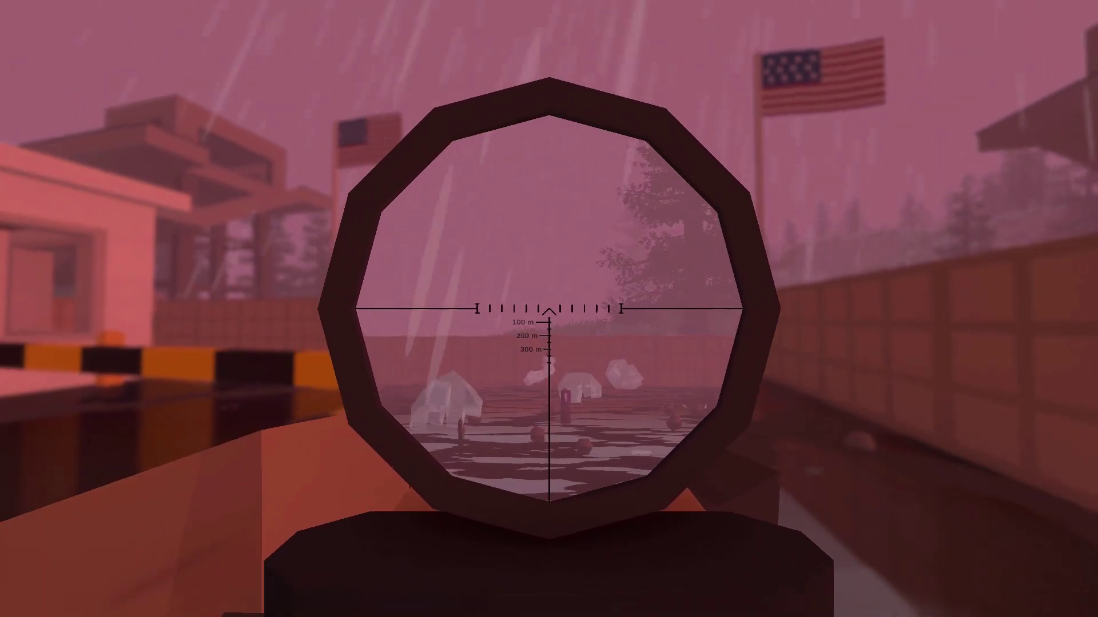
right_click(549, 309)
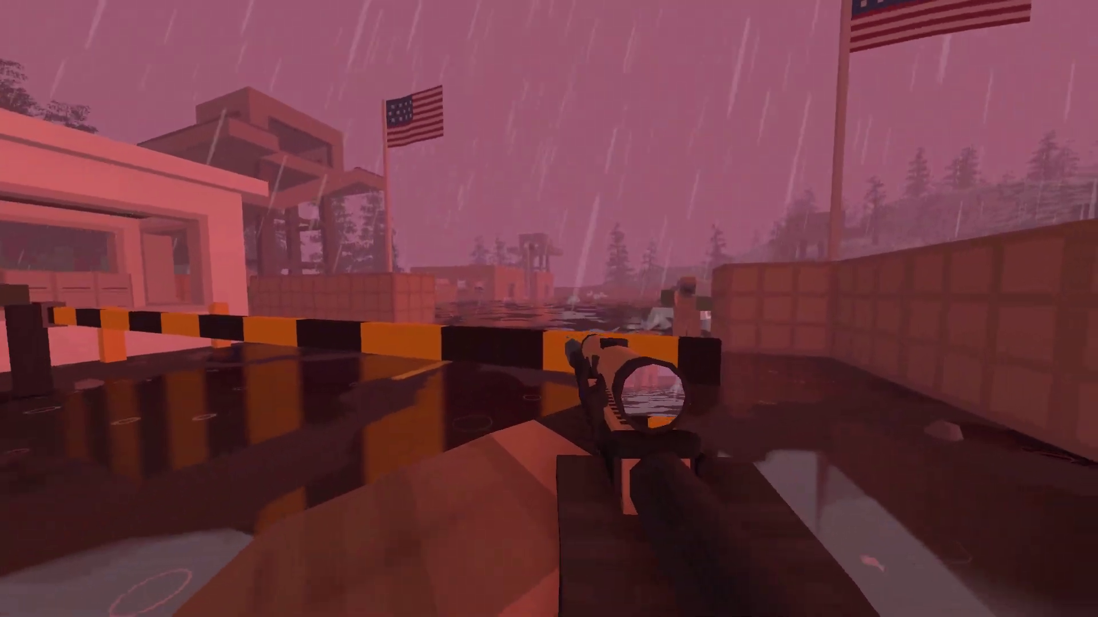